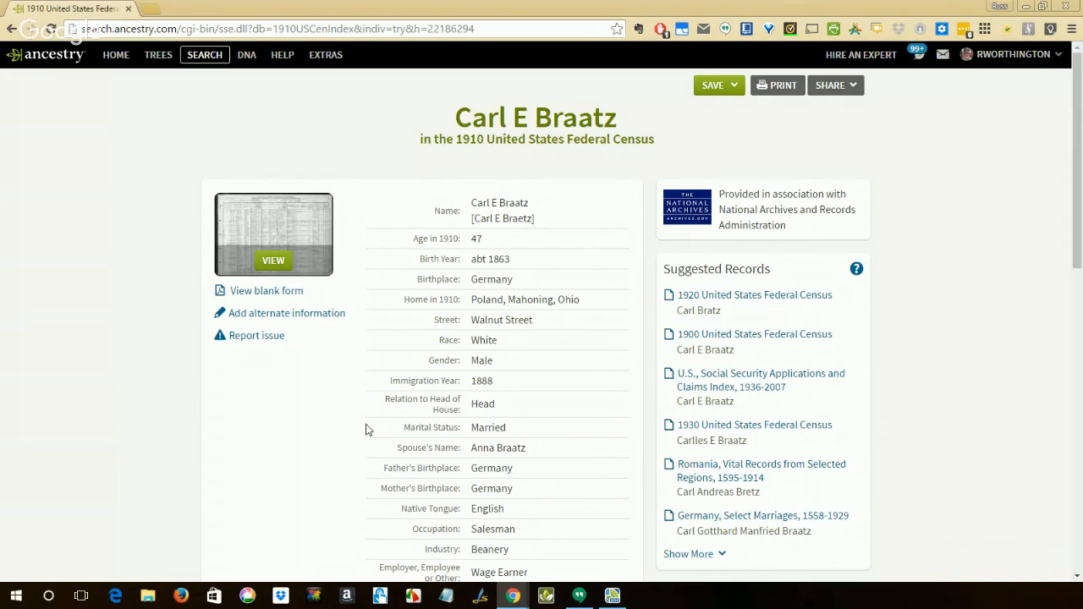
Highlight the source citation, source information and description text at the end of the 1910 United States Federal Census record
scroll(385, 422, "down", 2)
scroll(380, 423, "down", 2)
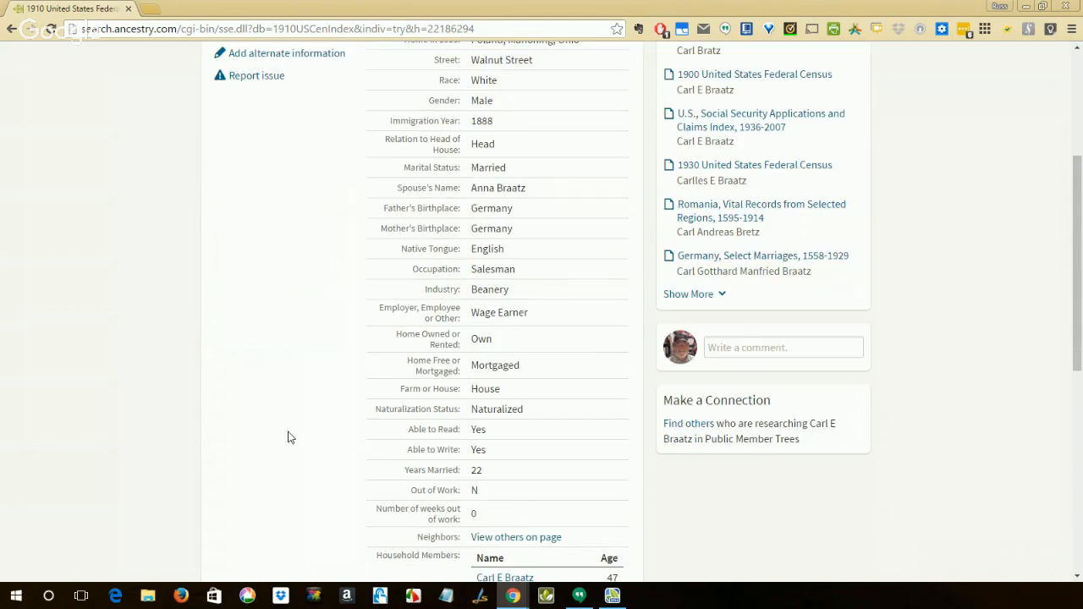
scroll(288, 436, "down", 7)
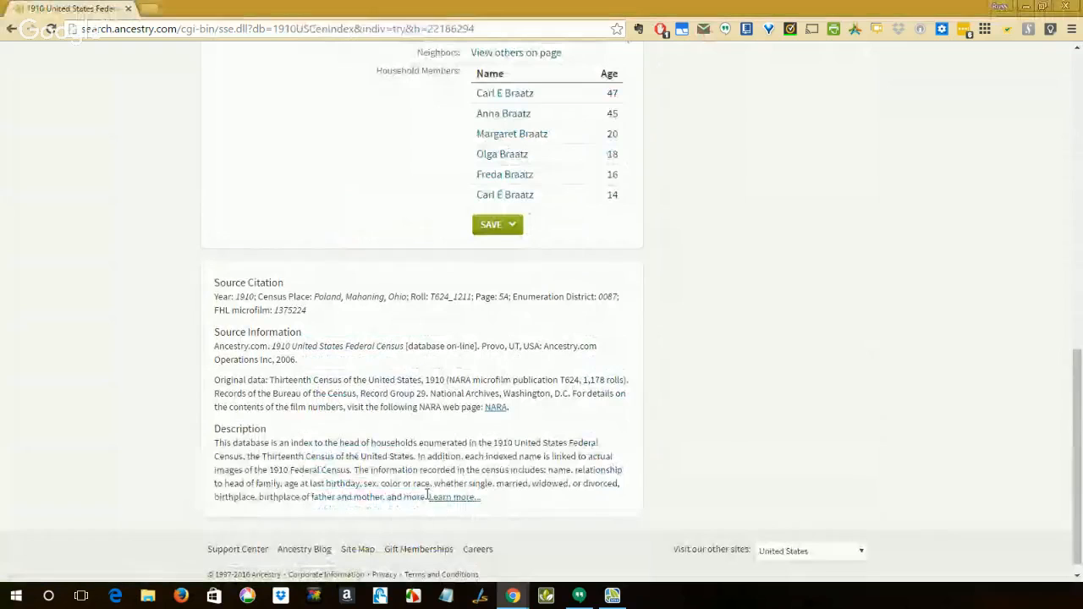
left_click_drag(429, 498, 162, 233)
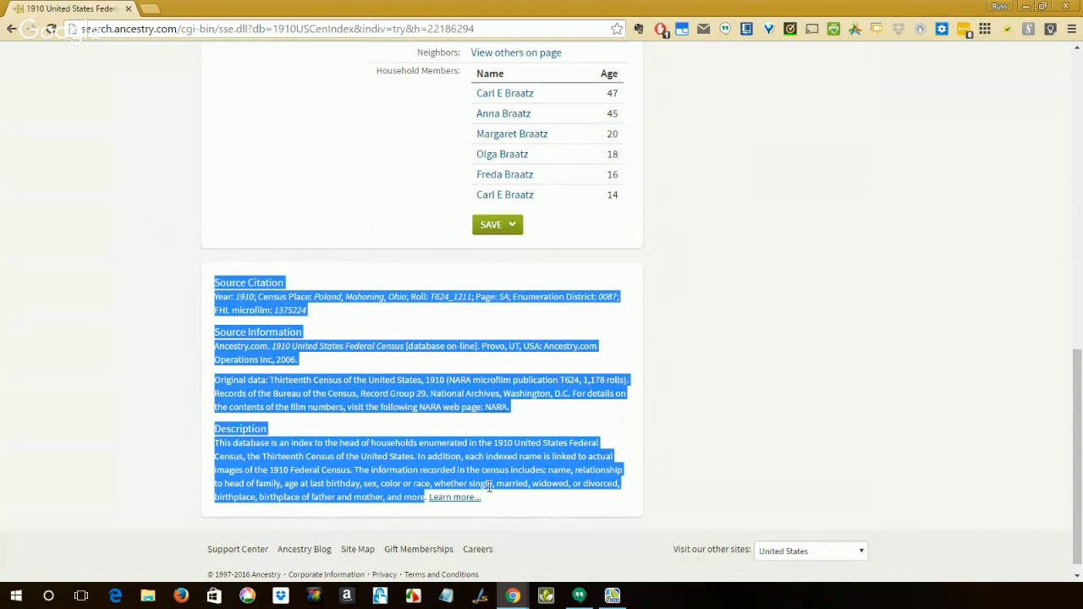
Examine the 1910 census record's personal details, household members and suggested records
scroll(842, 425, "up", 5)
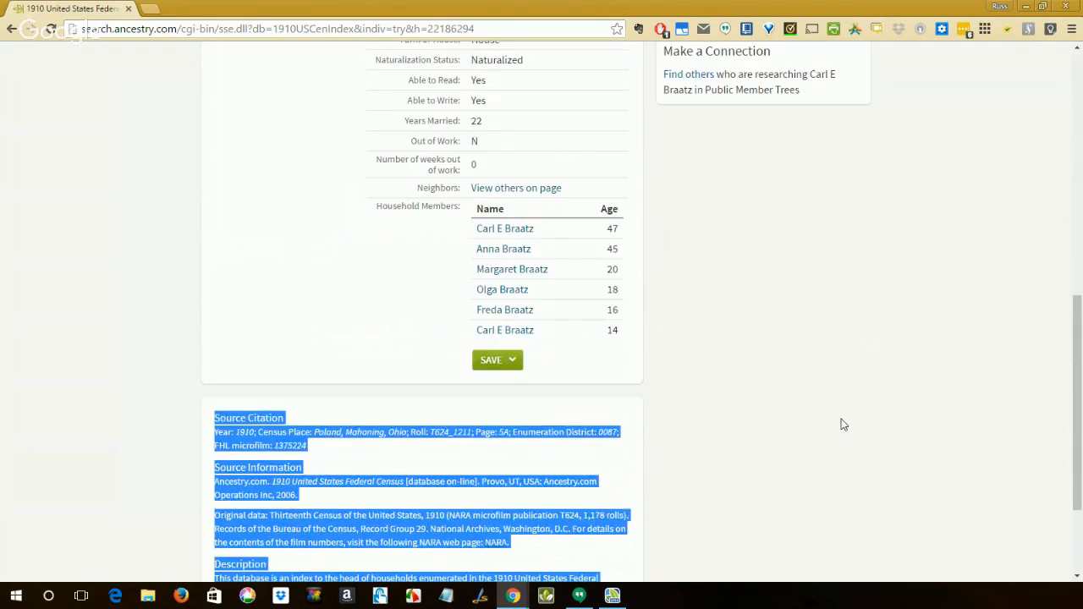
scroll(842, 424, "up", 1)
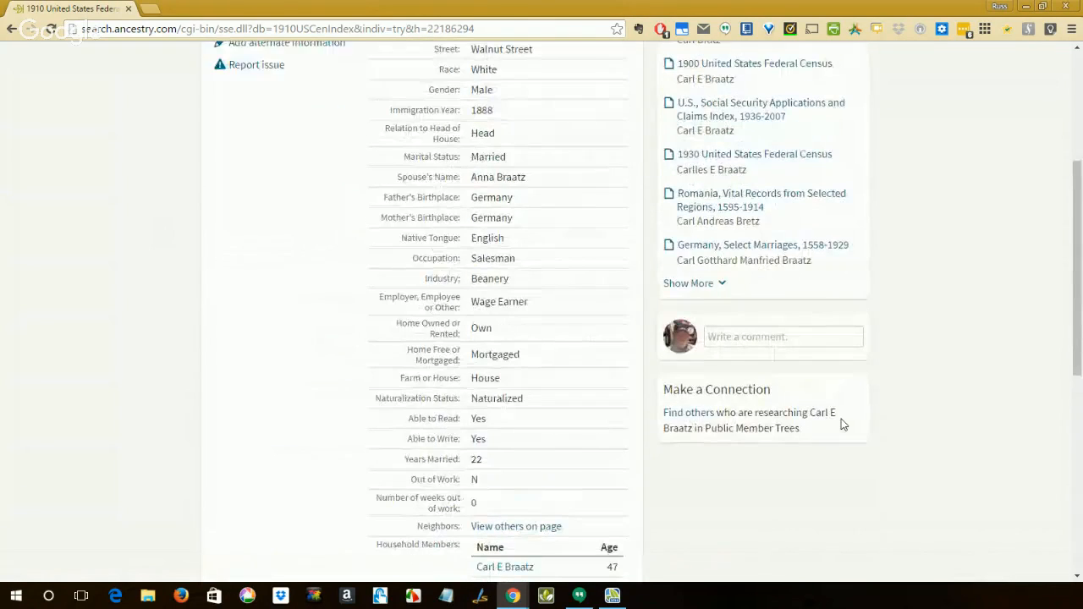
scroll(843, 424, "up", 2)
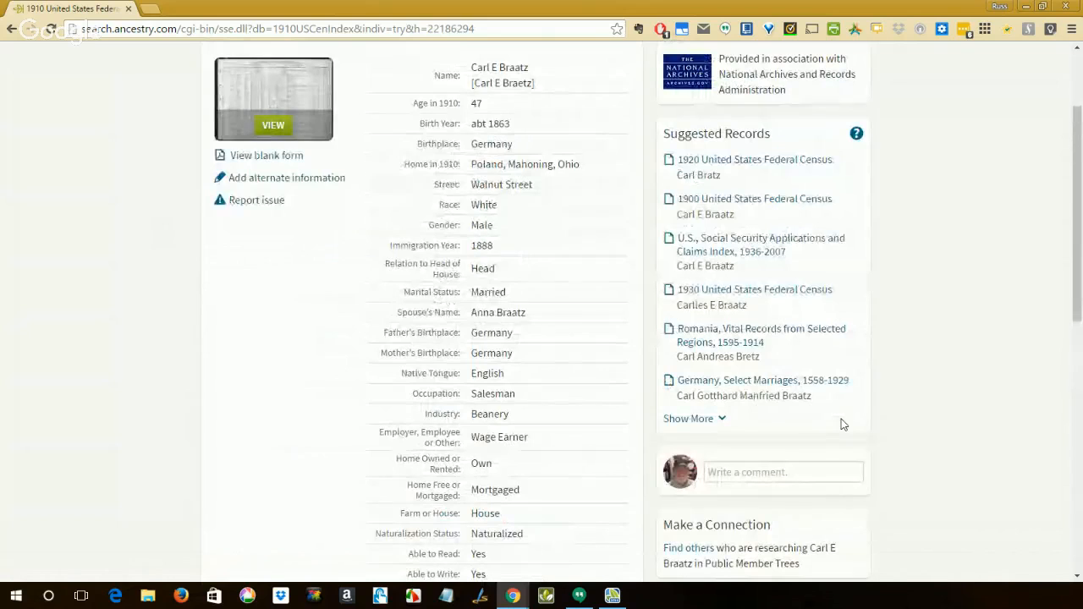
scroll(843, 425, "down", 3)
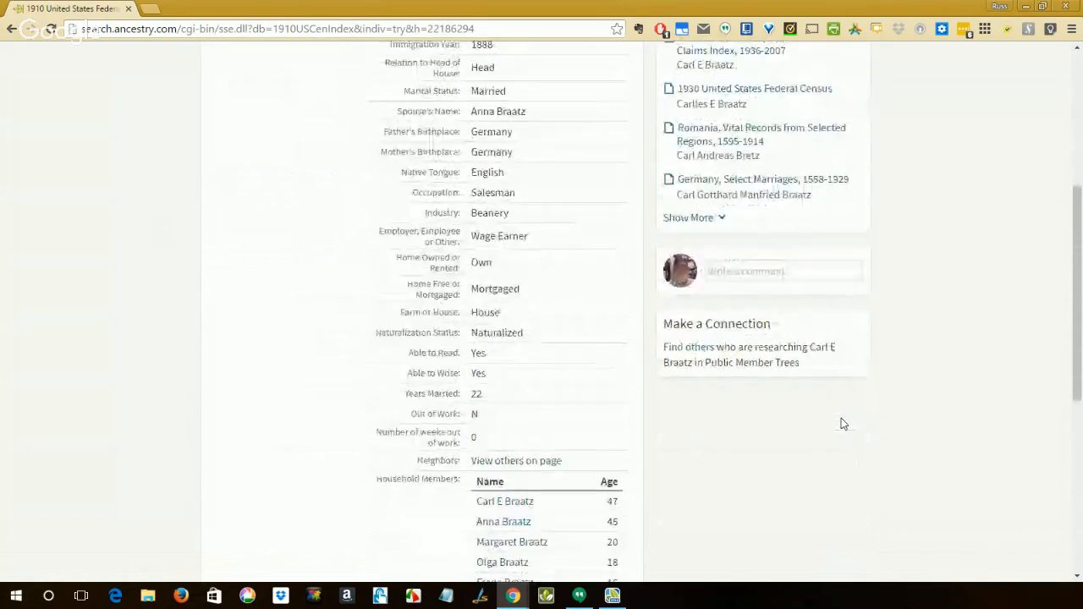
scroll(842, 425, "down", 1)
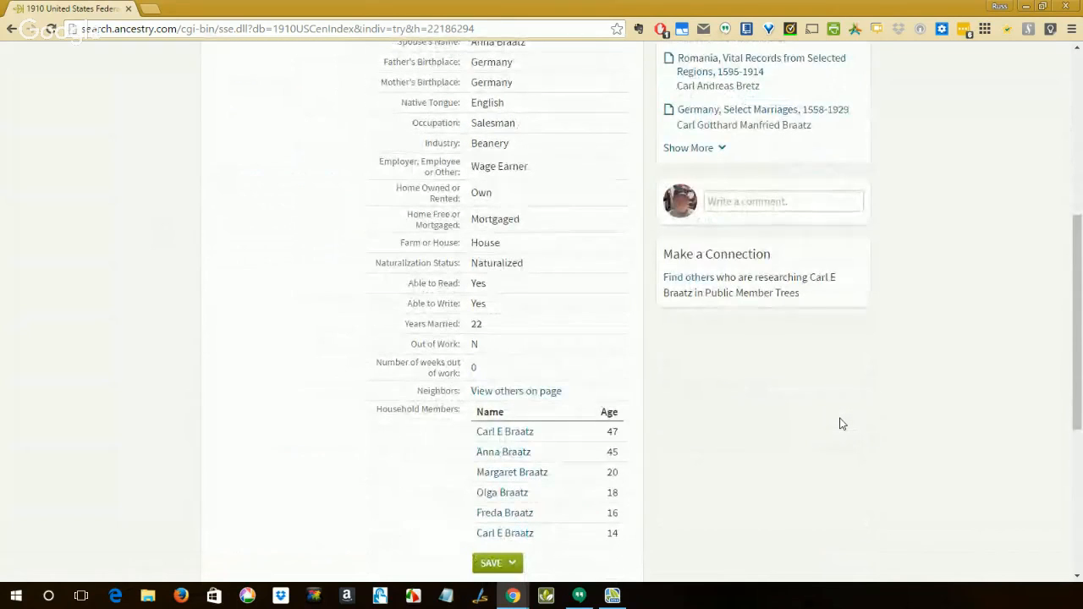
scroll(842, 425, "down", 2)
scroll(842, 424, "up", 3)
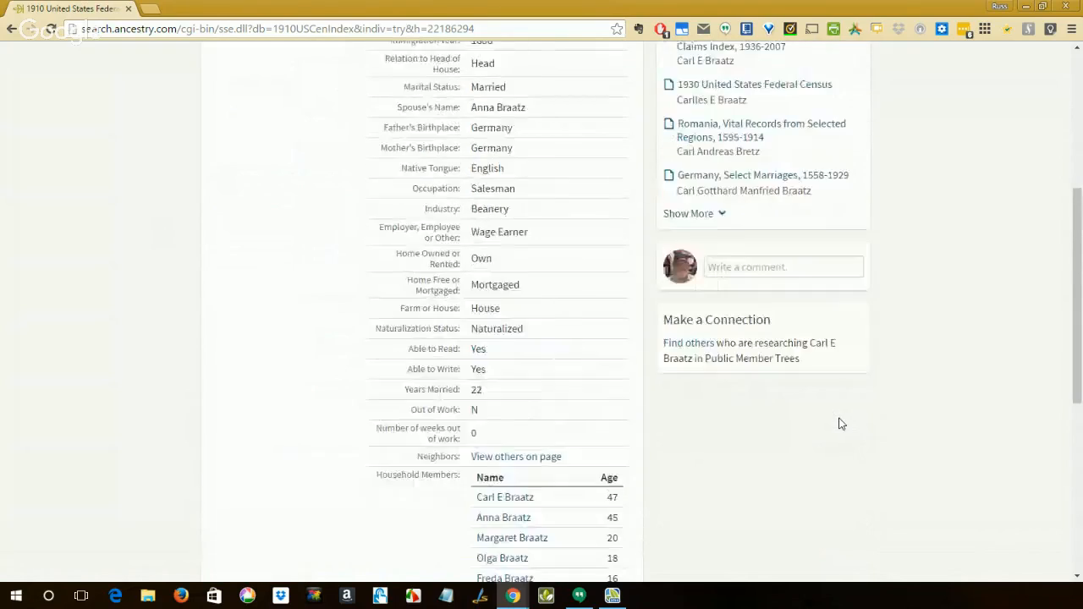
scroll(843, 424, "up", 4)
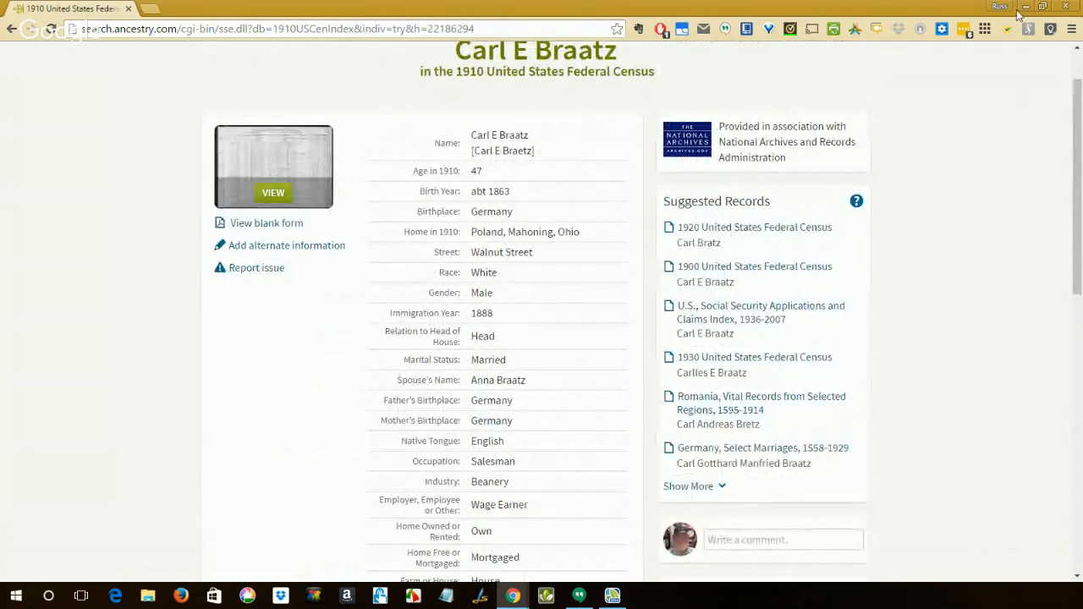
Switch to Family Tree Maker and review the notes of the 1910 United States Federal Census citation, returning to its links
left_click(1025, 7)
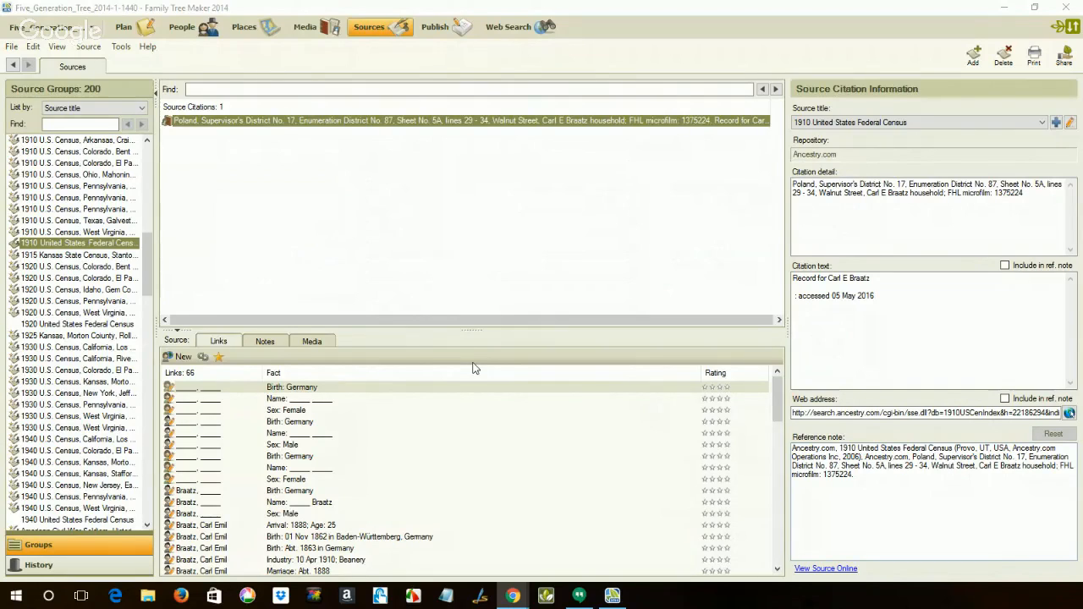
left_click(265, 342)
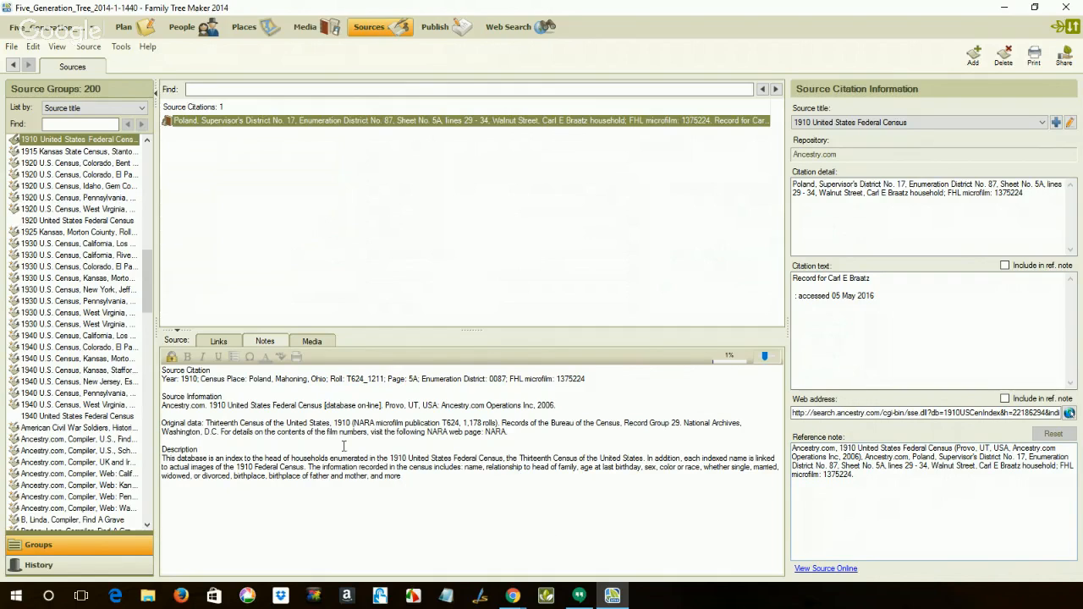
left_click(218, 341)
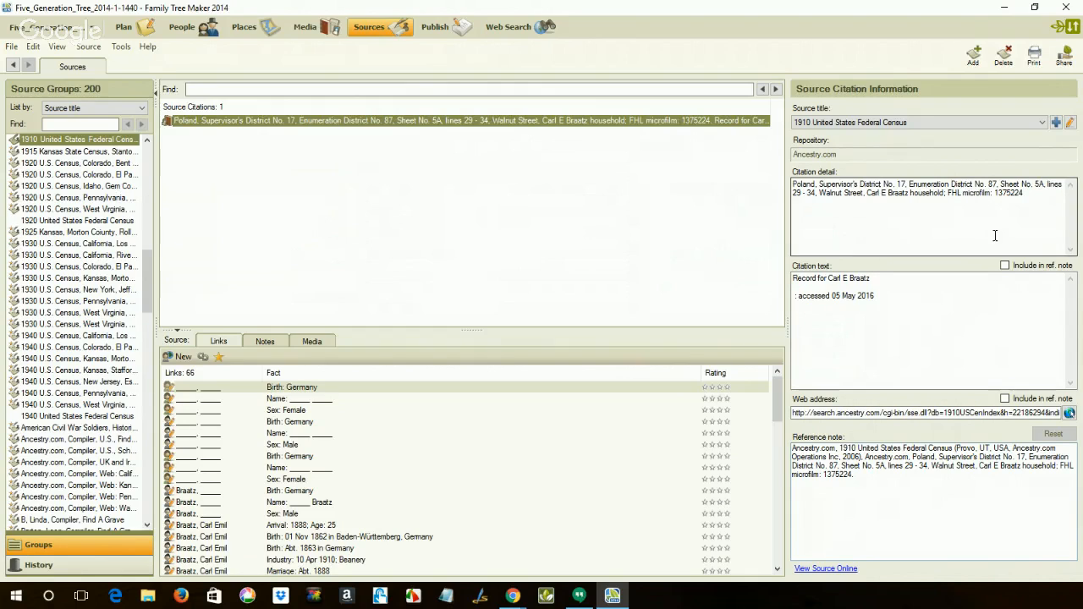
Change the citation's source title to the 1910 U.S. Census, Ohio, Mahoning County, Population Schedule source
left_click(1044, 125)
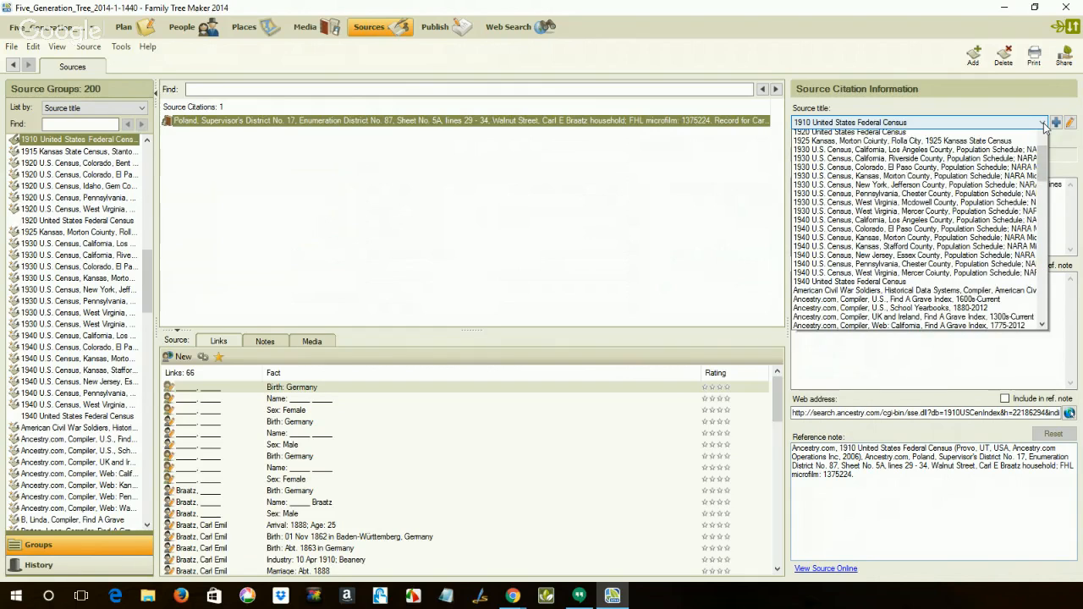
scroll(1042, 140, "up", 4)
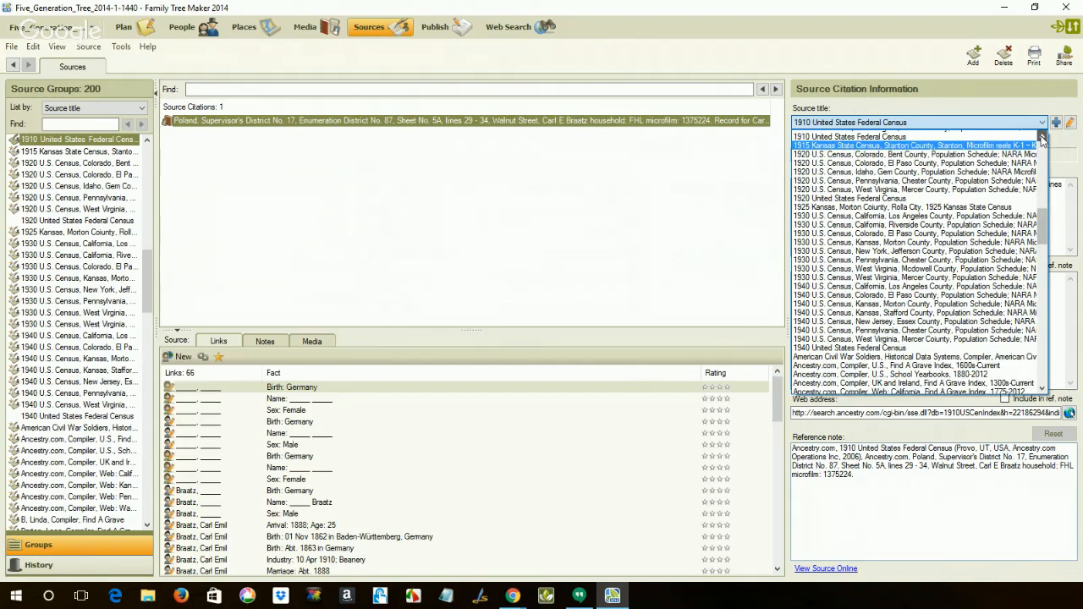
scroll(1040, 140, "up", 3)
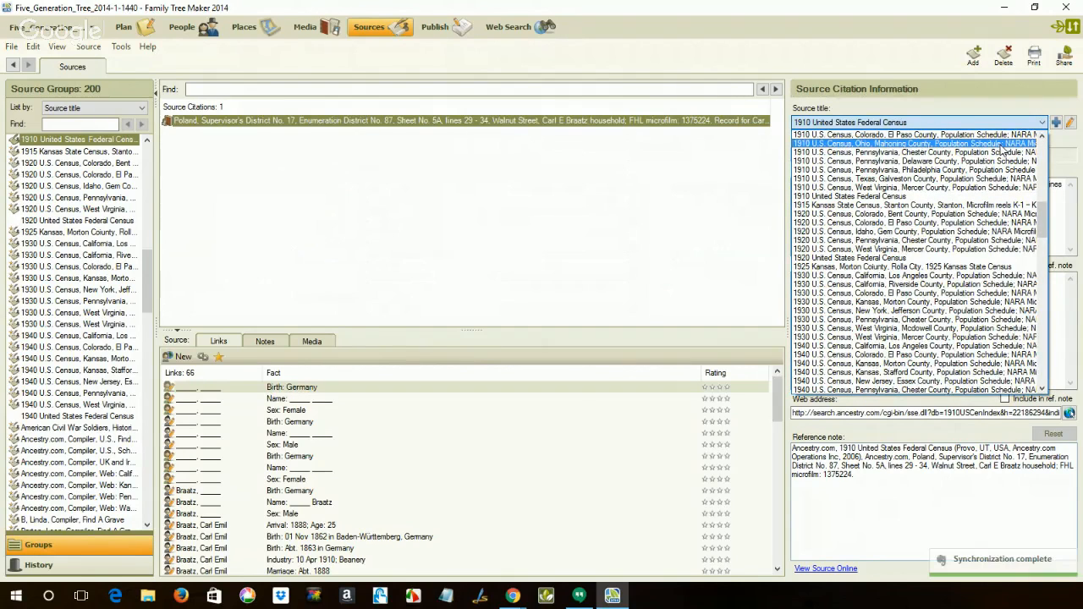
left_click(1001, 146)
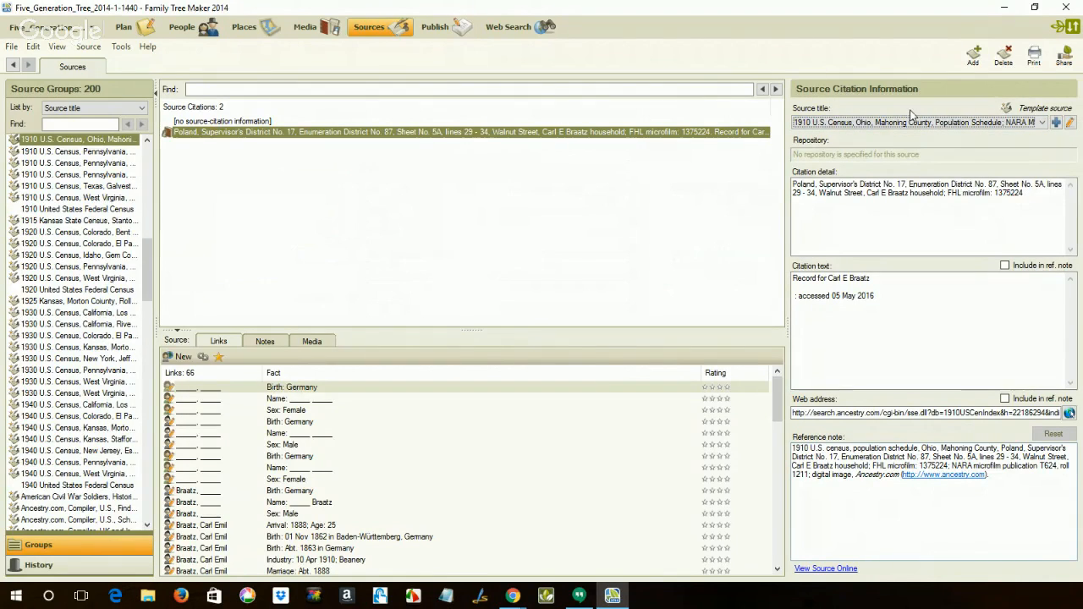
Delete the empty "[no source-citation information]" citation from the Mahoning County 1910 census source
left_click(290, 123)
right_click(291, 123)
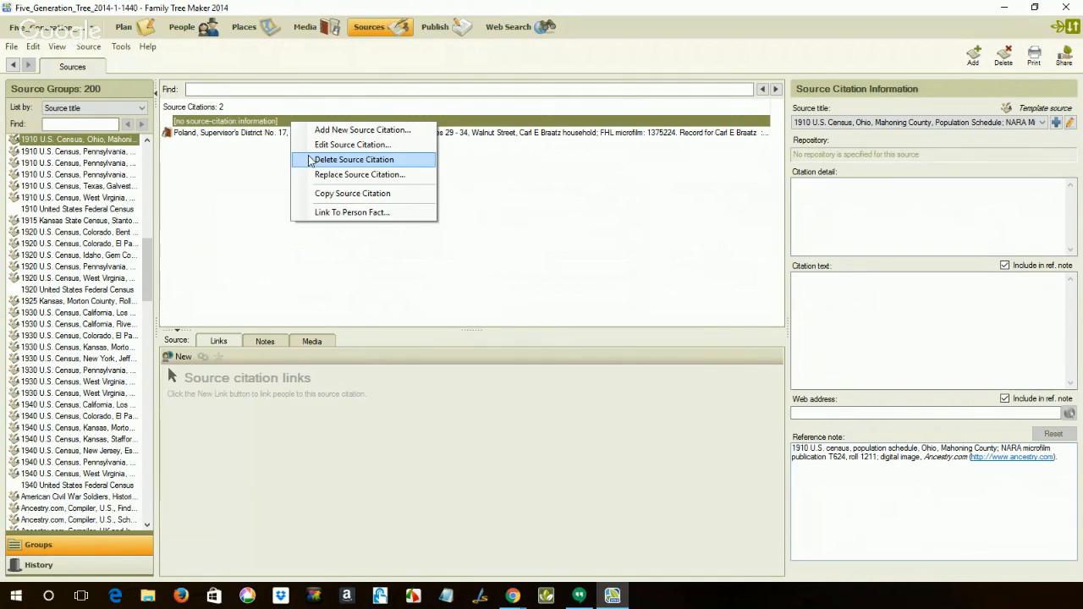
left_click(338, 159)
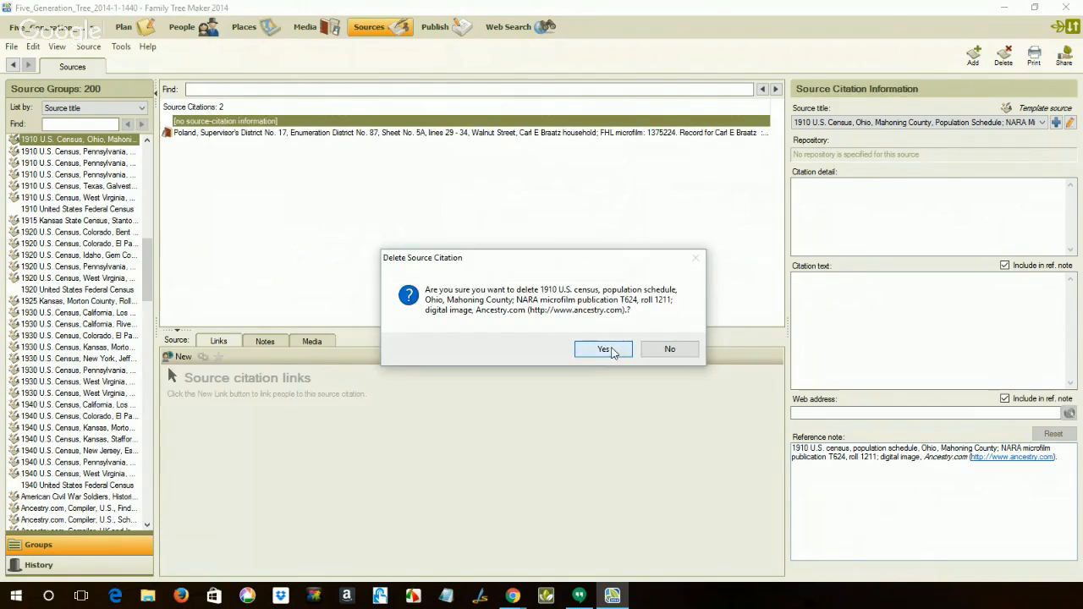
left_click(610, 352)
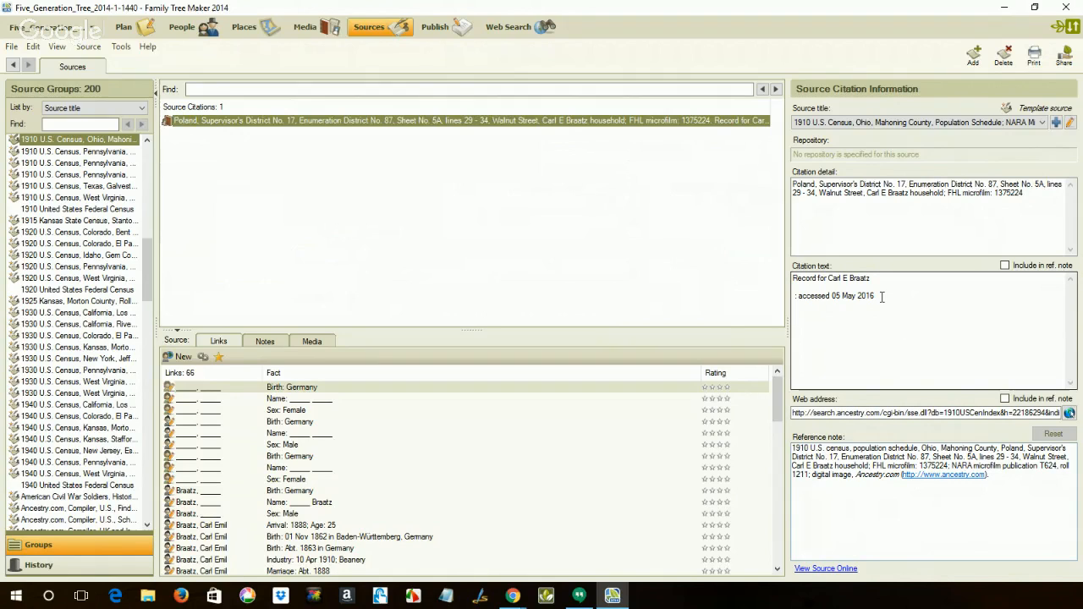
Copy ": accessed 05 May 2016" from the citation text into the reference note, directly after the Ancestry web address inside the parentheses
left_click_drag(881, 296, 795, 298)
key("ctrl+c")
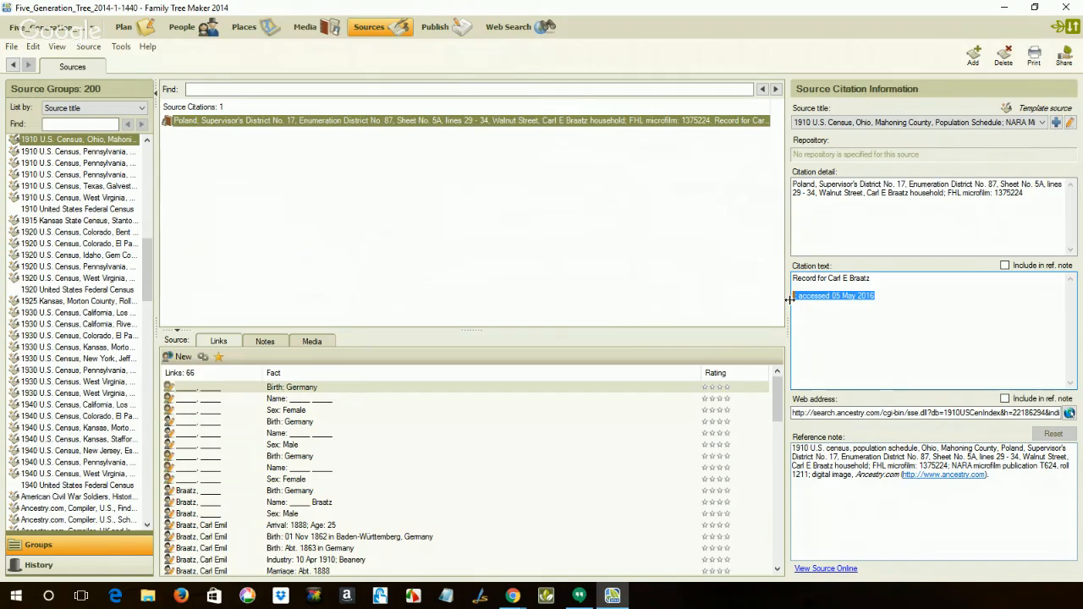
left_click(999, 481)
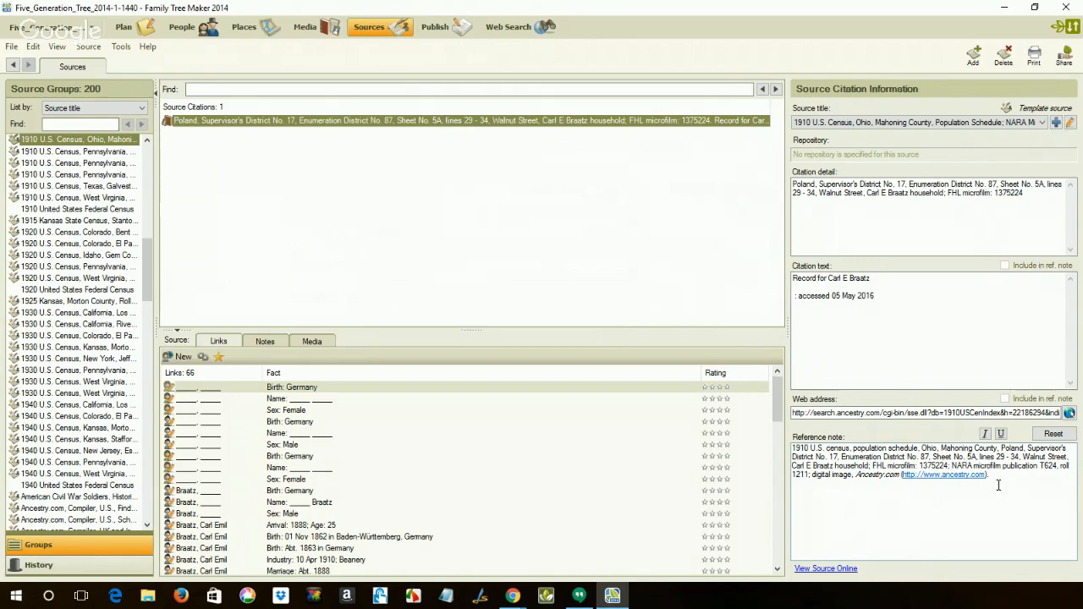
key("ctrl+v")
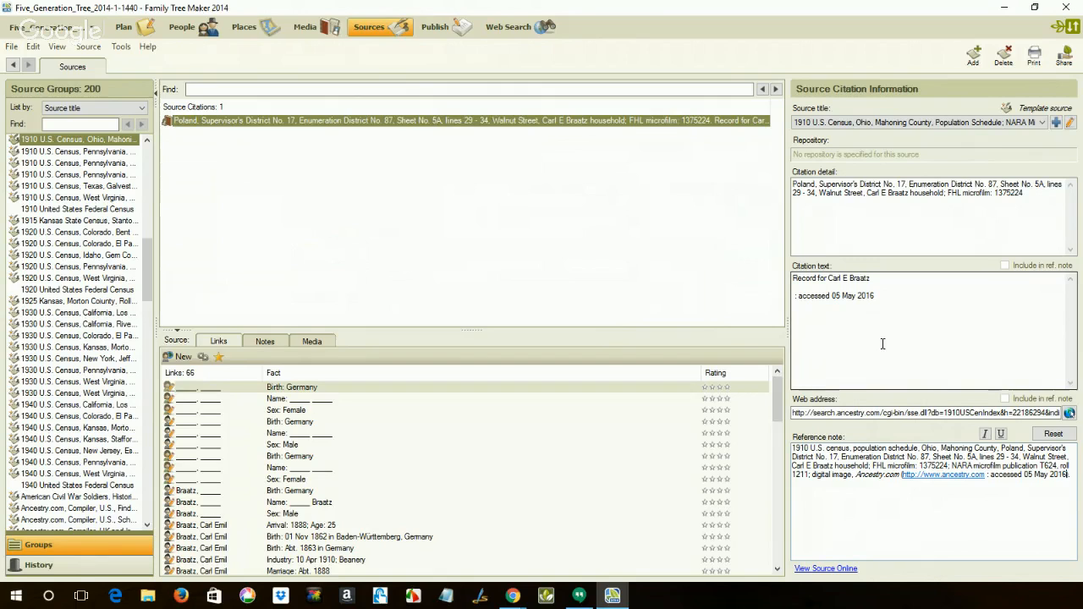
Look through the facts linked to the citation and open the son's census name fact in his person record
scroll(473, 417, "down", 3)
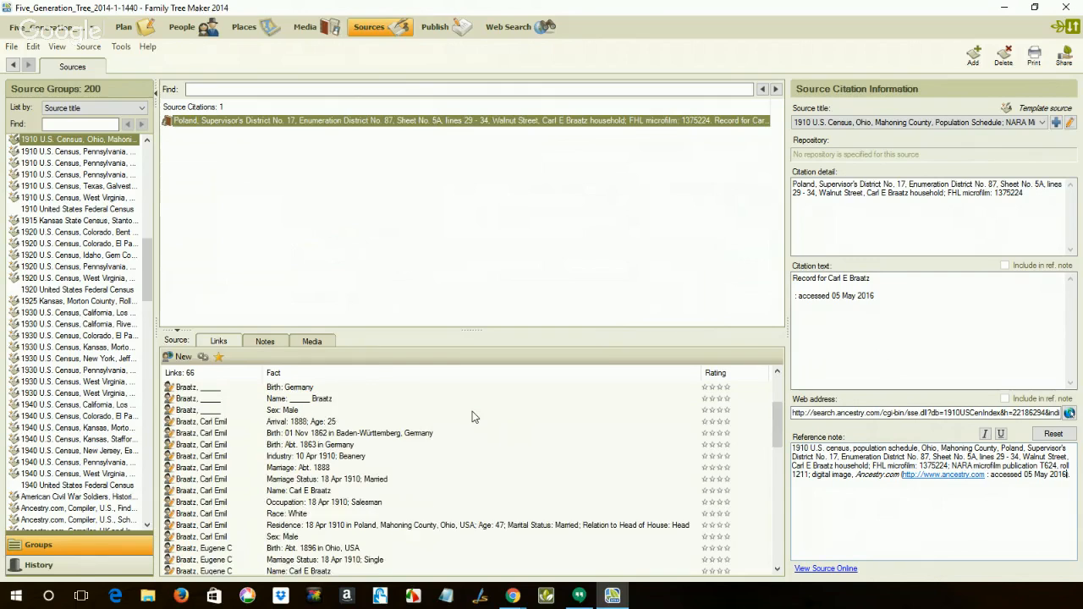
scroll(473, 417, "down", 4)
scroll(473, 417, "down", 10)
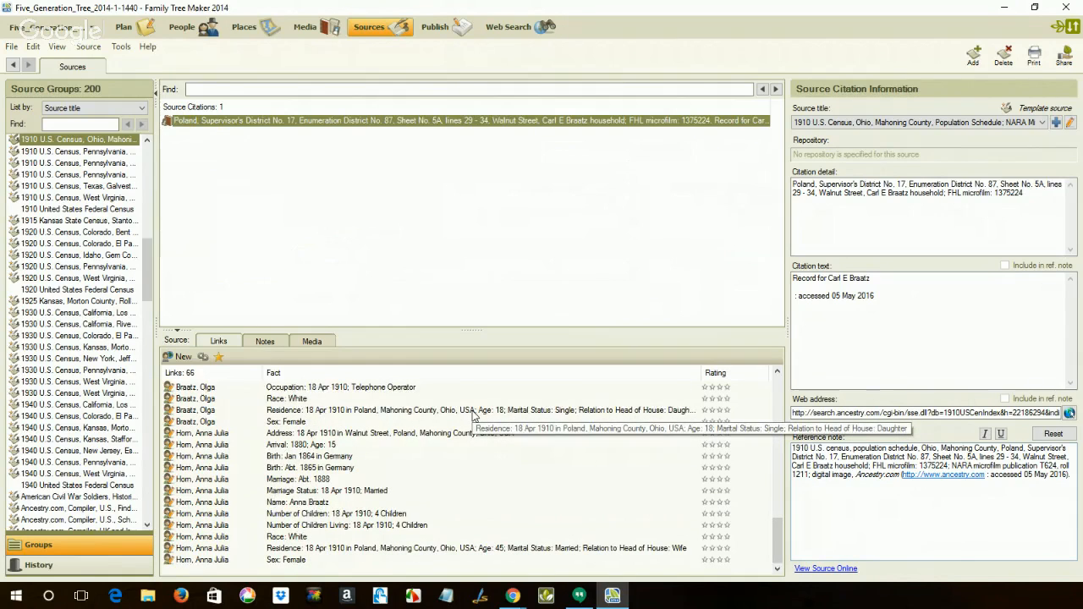
scroll(474, 414, "up", 5)
scroll(472, 410, "up", 8)
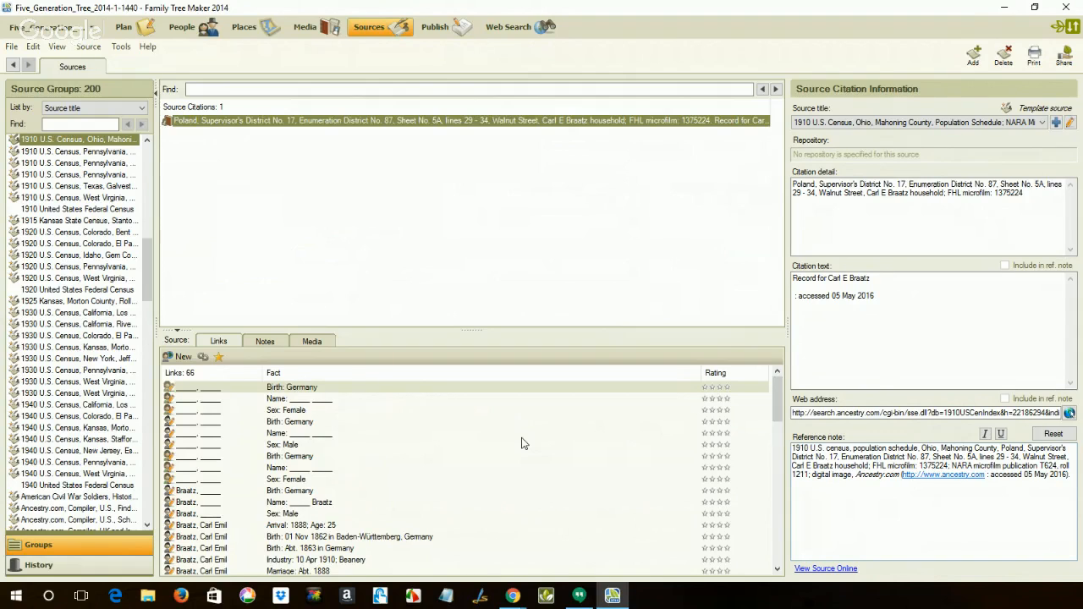
scroll(522, 443, "down", 3)
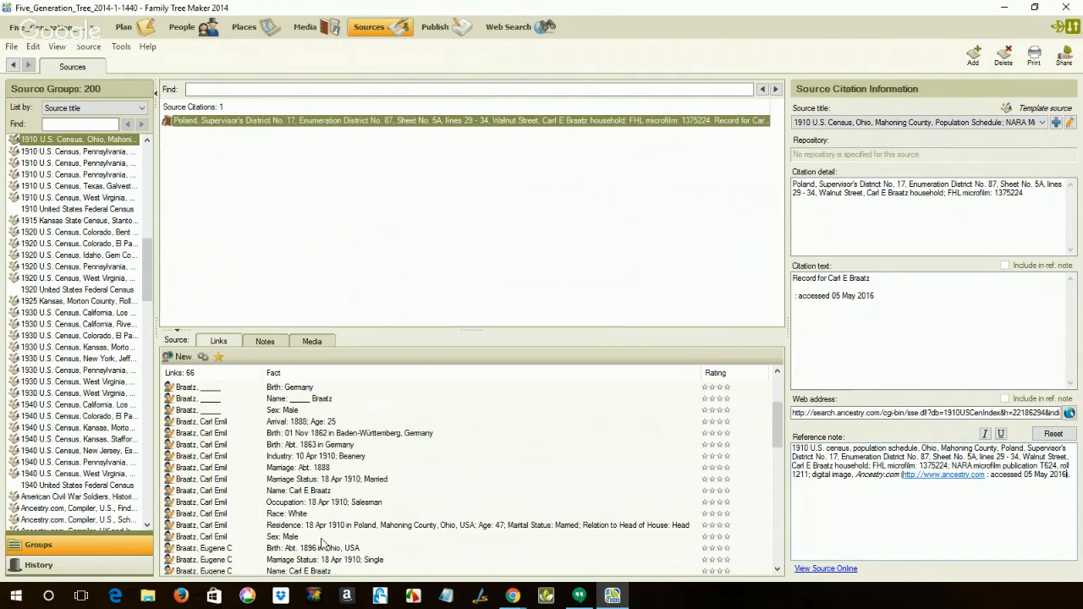
scroll(321, 542, "down", 1)
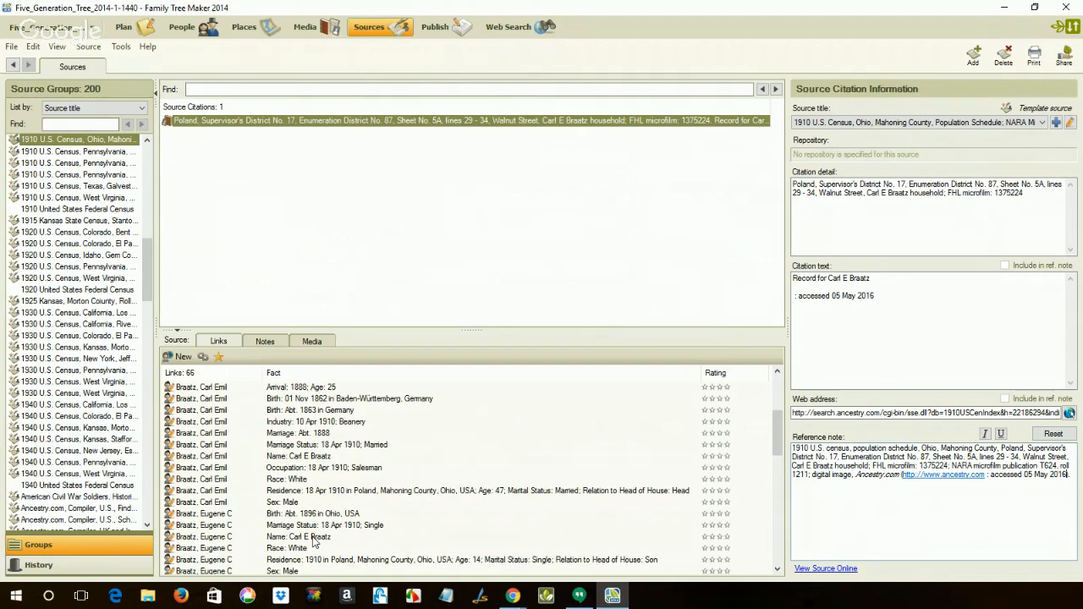
double_click(313, 537)
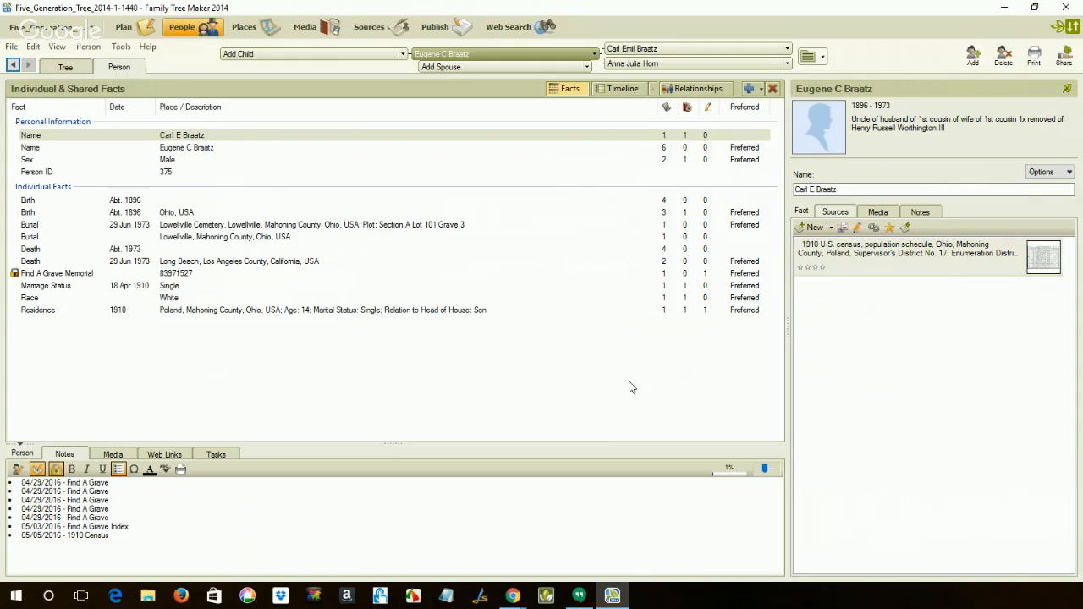
Open the father's person record and check the sources of his alternate name, address, arrival, Abt. 1863 birth and marriage status facts
left_click(638, 50)
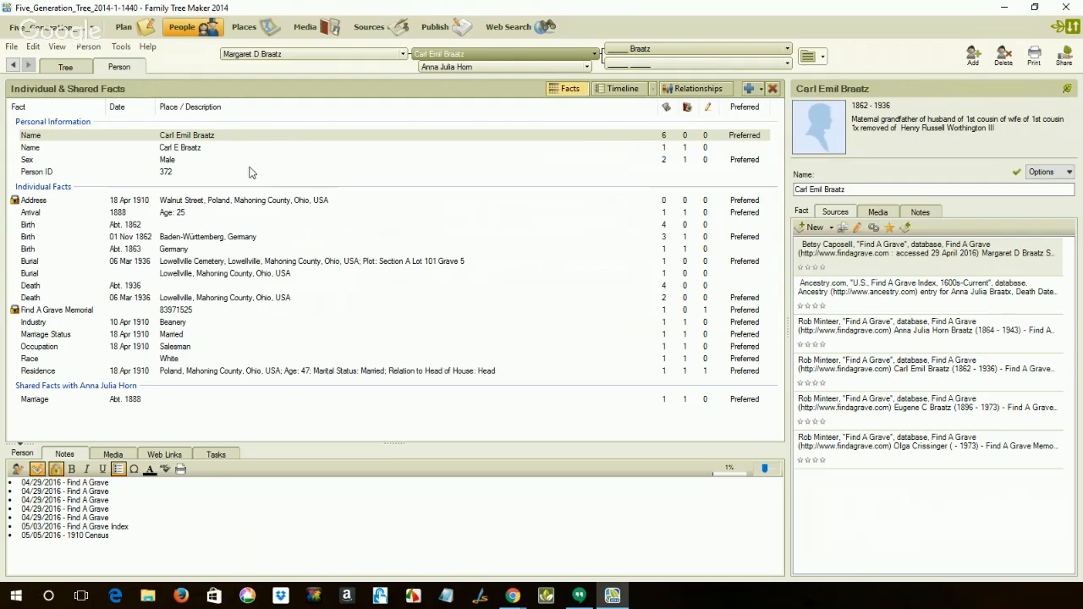
left_click(196, 148)
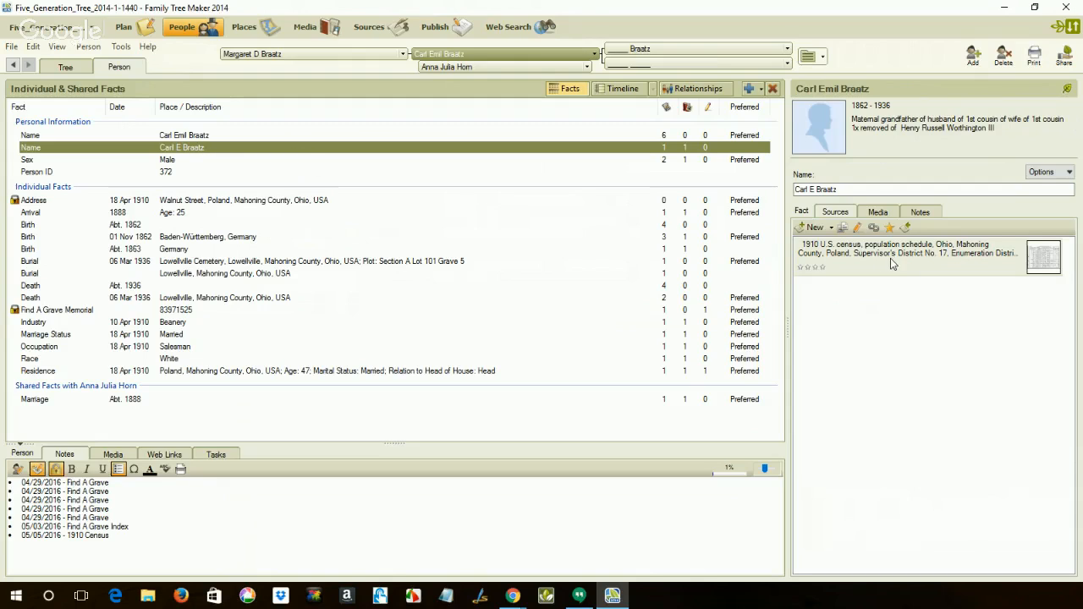
left_click(349, 203)
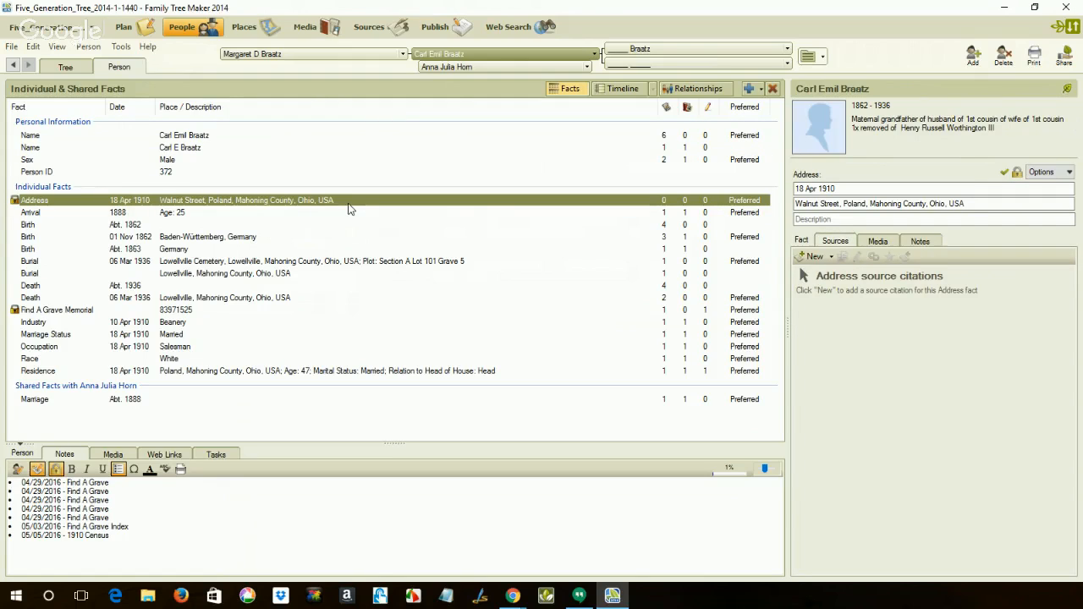
left_click(345, 215)
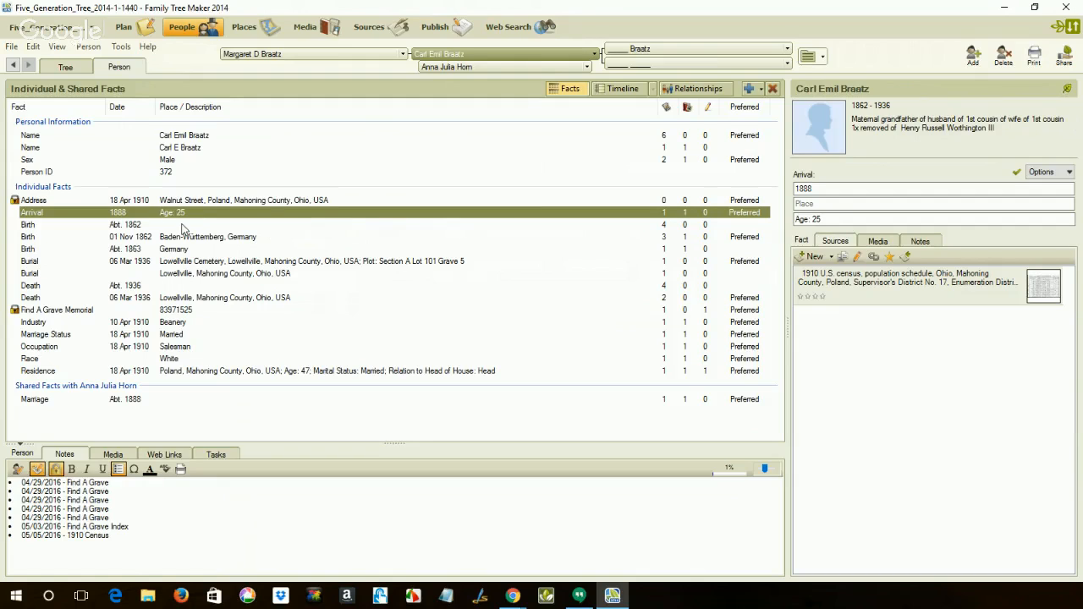
left_click(184, 249)
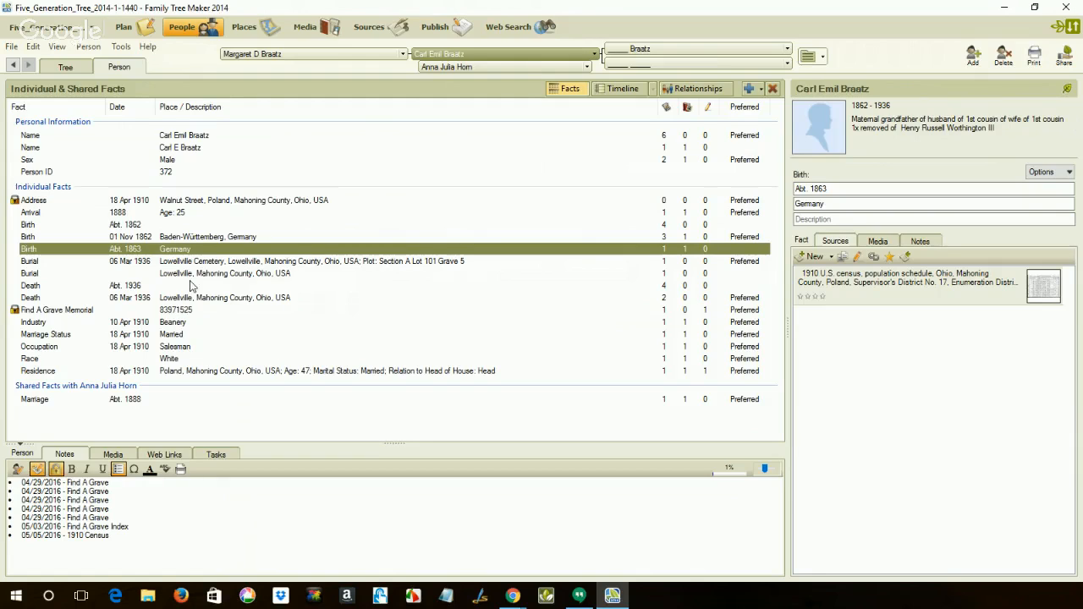
left_click(176, 336)
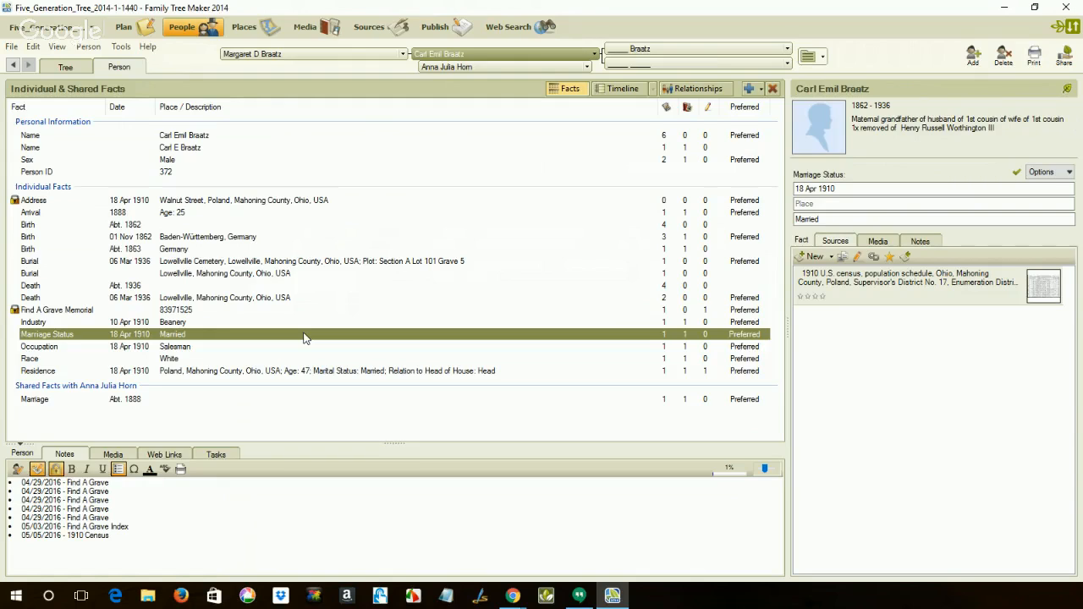
Check the sources of the father's Salesman occupation, Beanery industry and 18 Apr 1910 residence facts, including the residence description
left_click(269, 347)
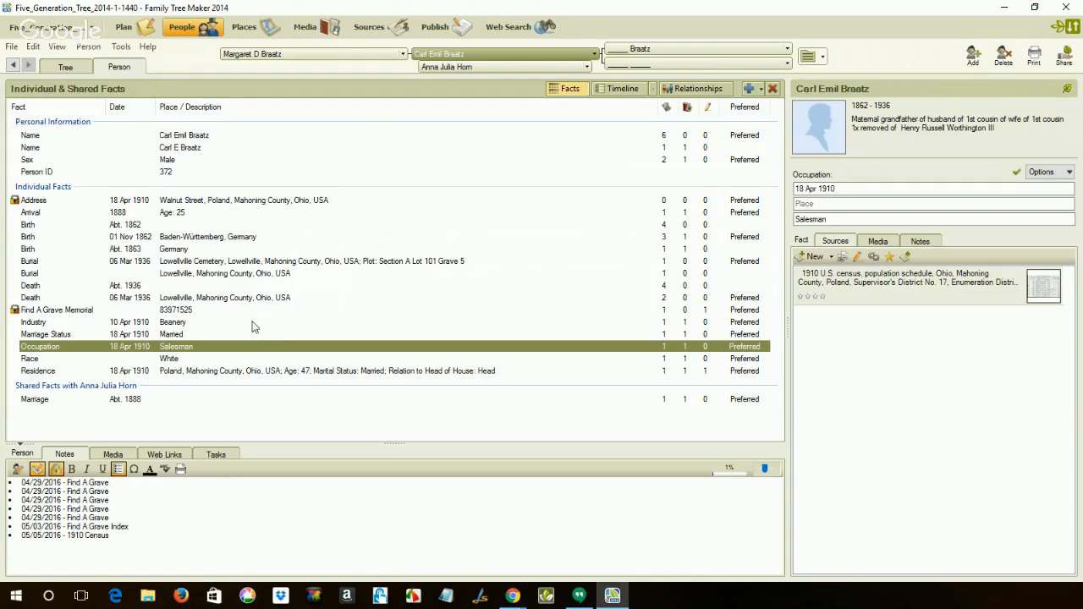
left_click(252, 322)
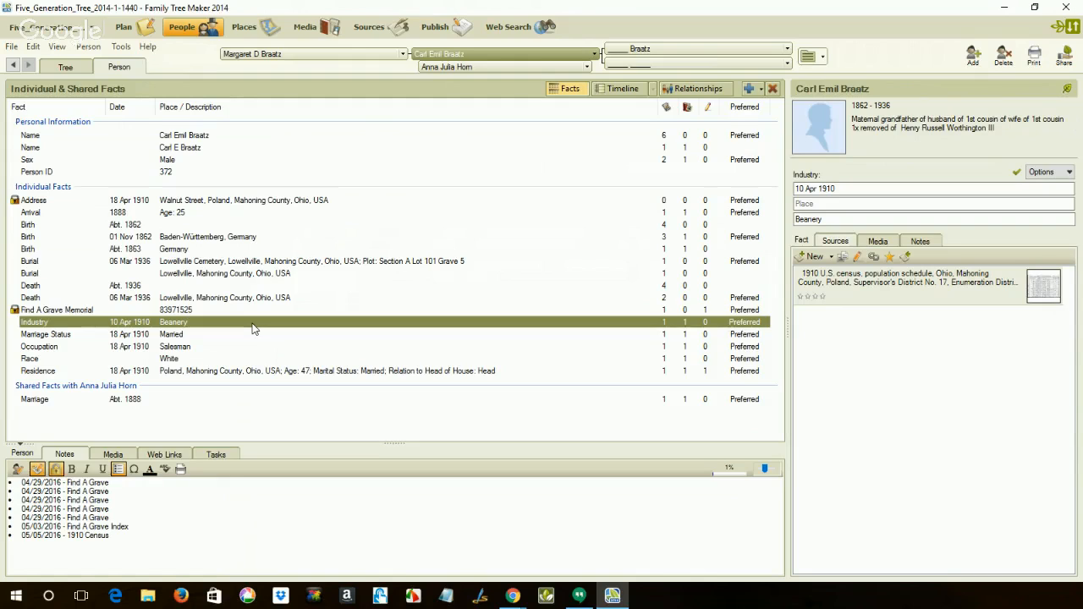
left_click(227, 372)
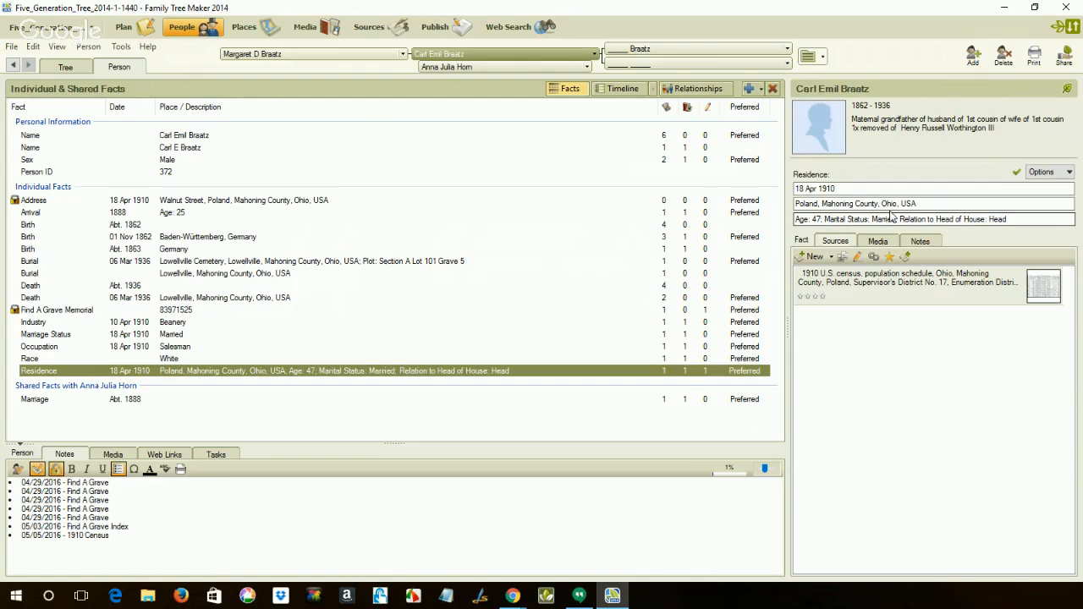
left_click(891, 217)
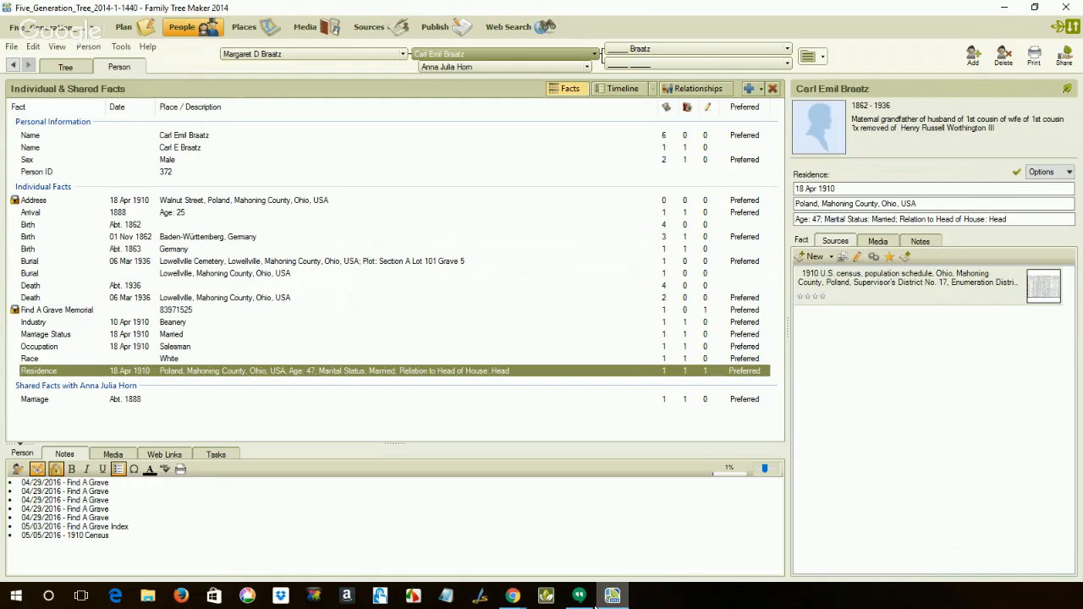
Switch to Chrome, highlight the father's 1910 census details from the name through the household members, and return to Family Tree Maker
mouse_move(513, 596)
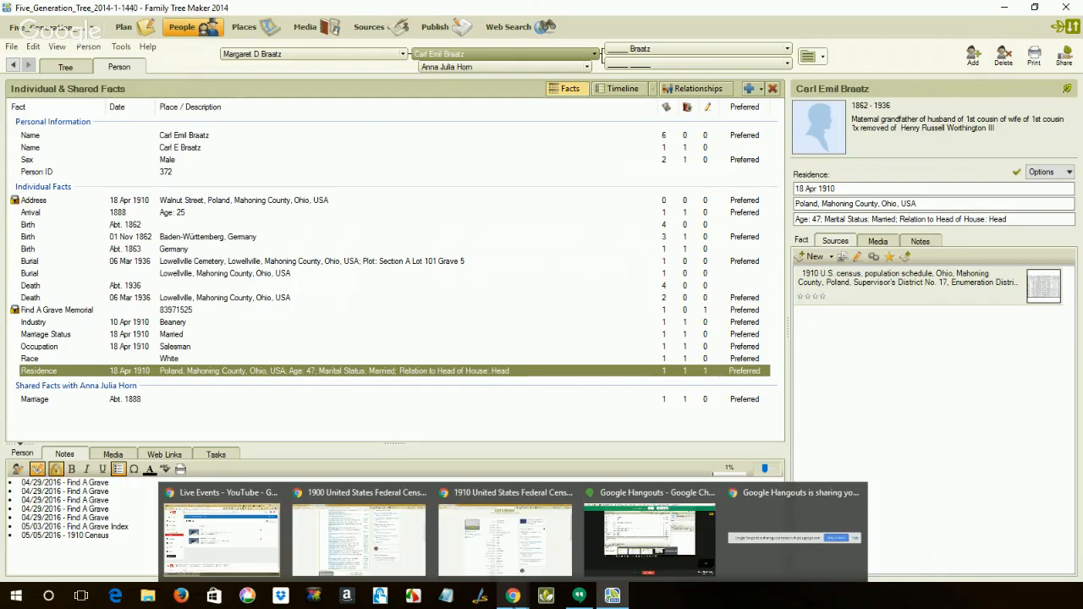
left_click(496, 568)
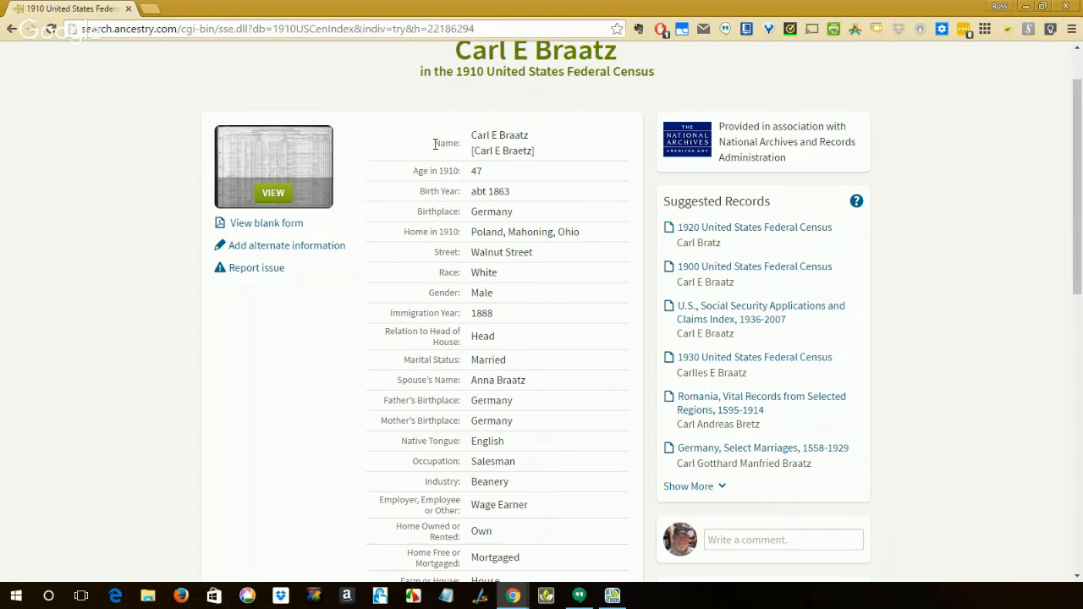
left_click_drag(433, 144, 636, 524)
scroll(494, 324, "down", 2)
scroll(491, 369, "down", 2)
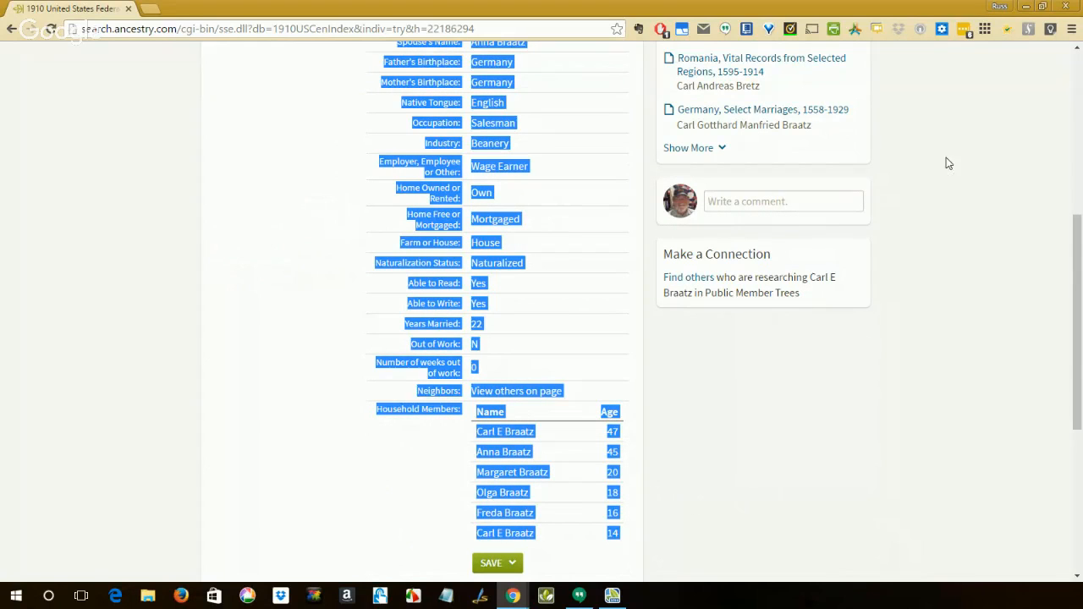
left_click(1027, 7)
Read the census transcription in the father's residence fact notes and go back to the fact's sources
left_click(936, 243)
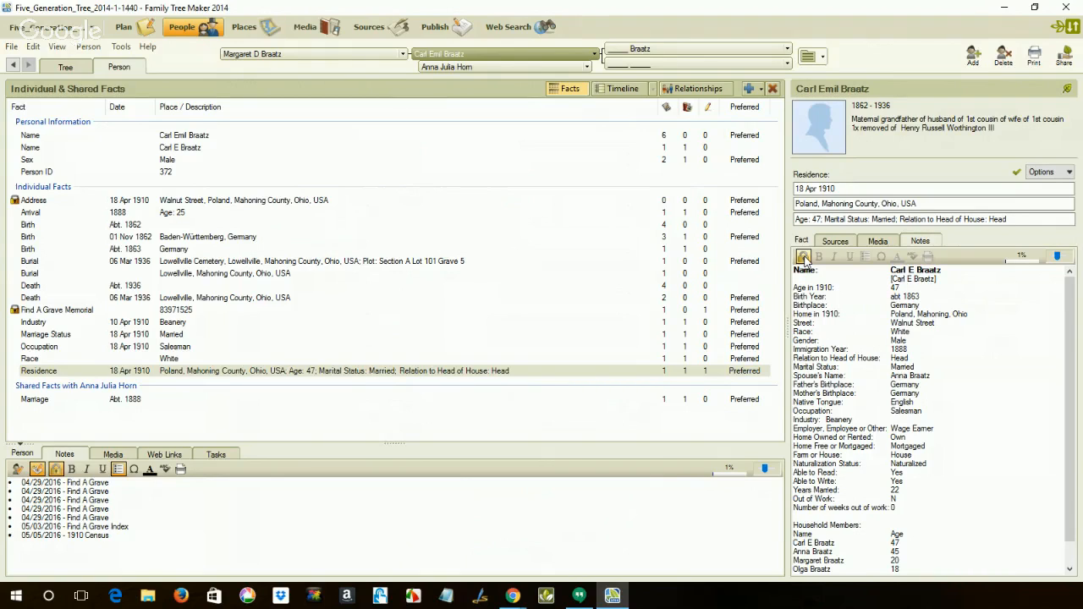
scroll(958, 333, "down", 1)
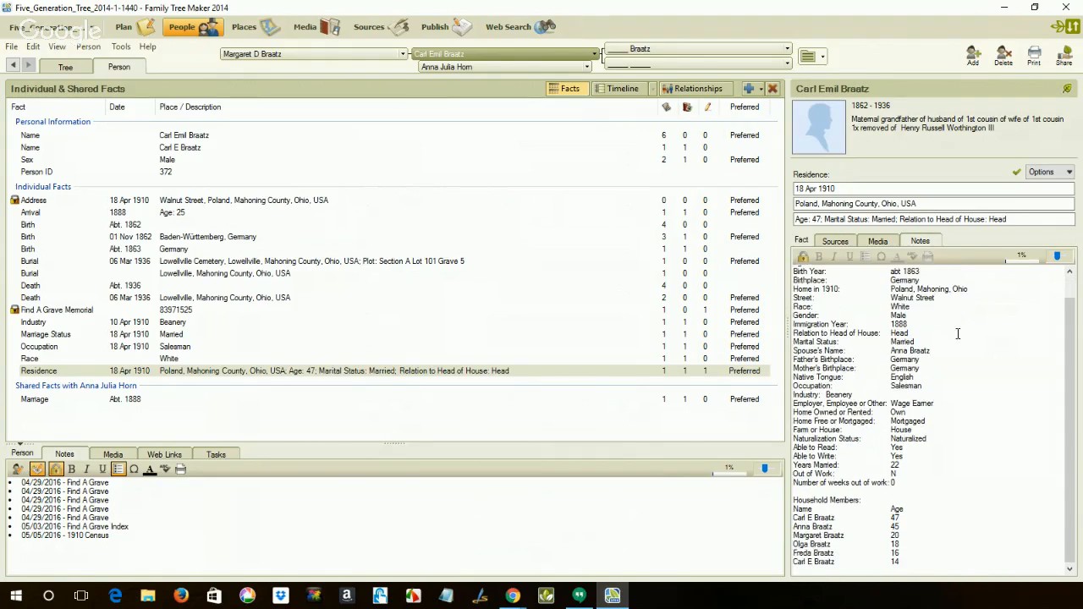
scroll(958, 333, "up", 1)
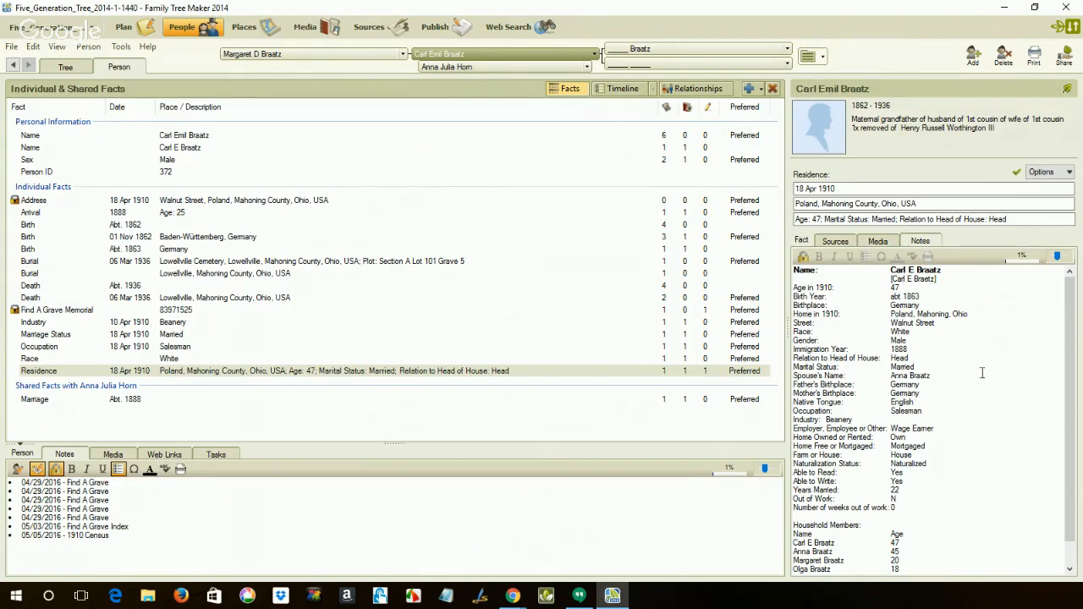
left_click(834, 241)
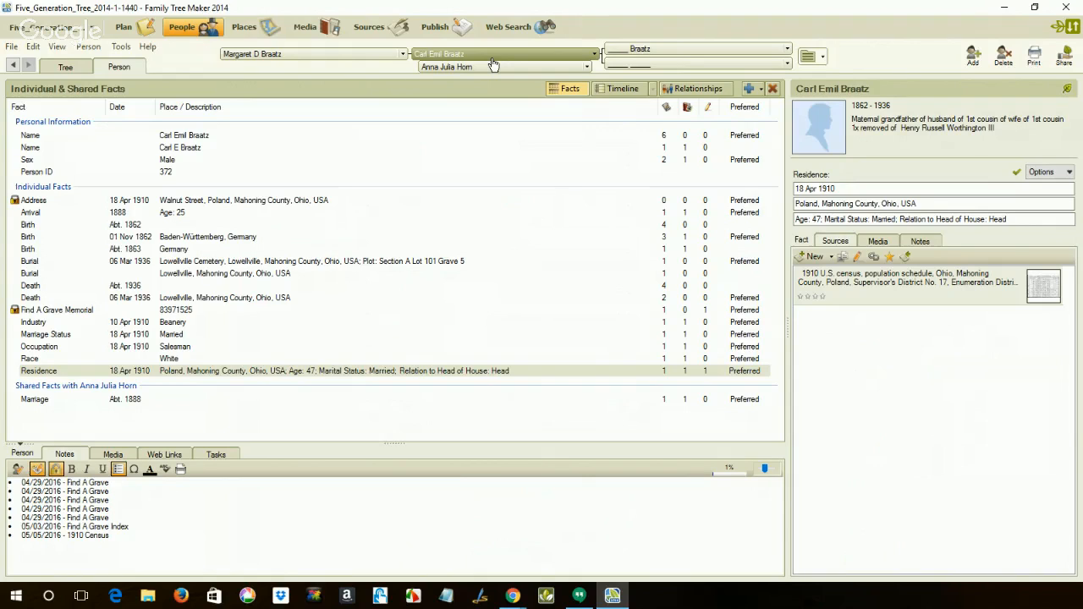
Open the record of the father's own father, check the source of his name fact and return to the father's record
left_click(615, 53)
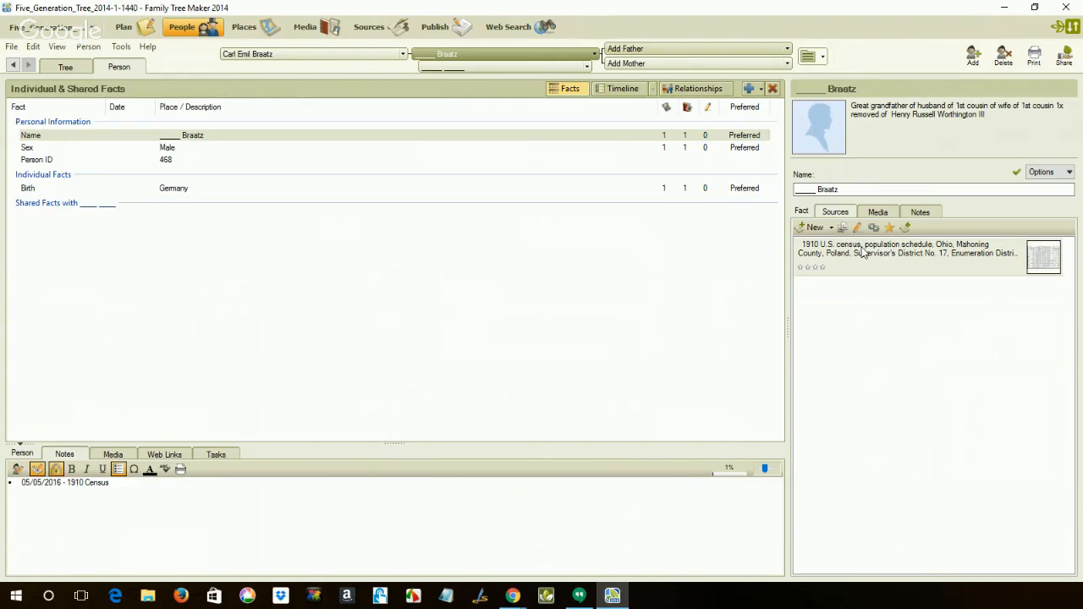
mouse_move(862, 252)
left_click(475, 72)
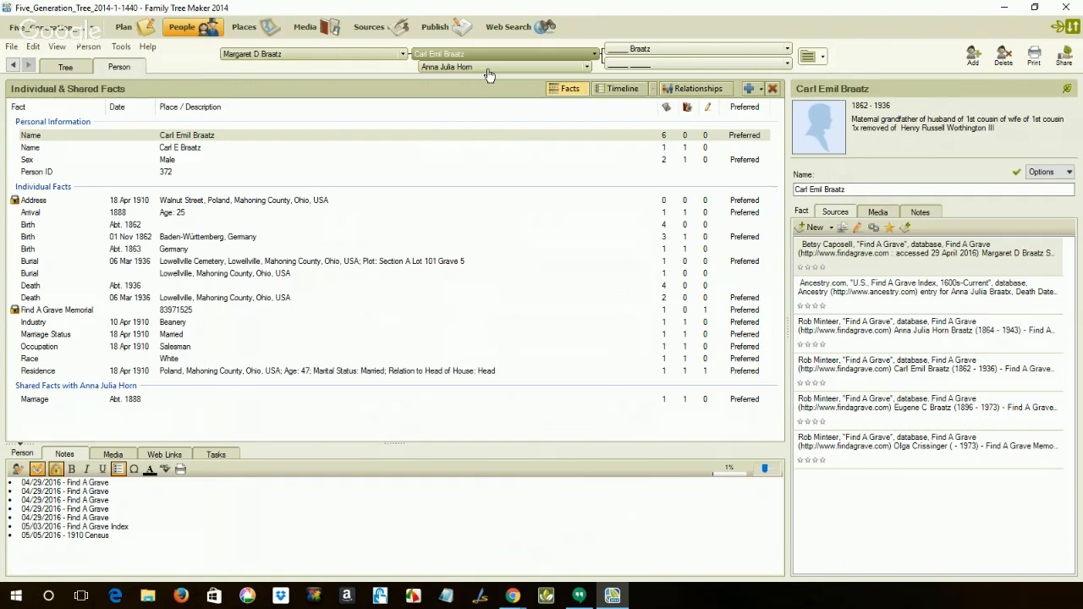
Open the mother's record and examine the 05/03/2016 Find A Grave Index entry in her person notes
left_click(488, 72)
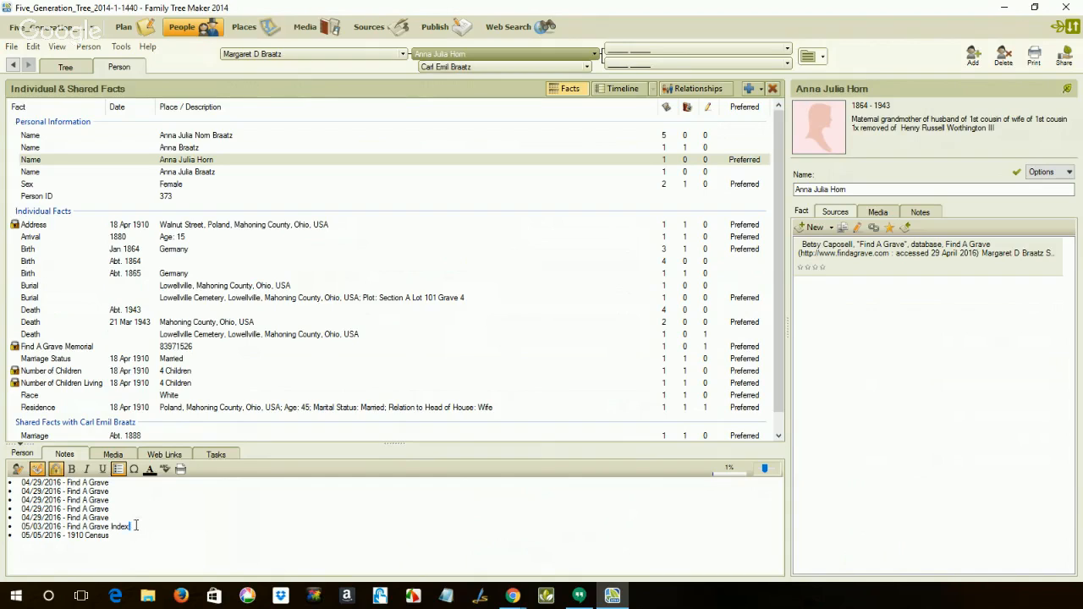
left_click_drag(136, 526, 25, 525)
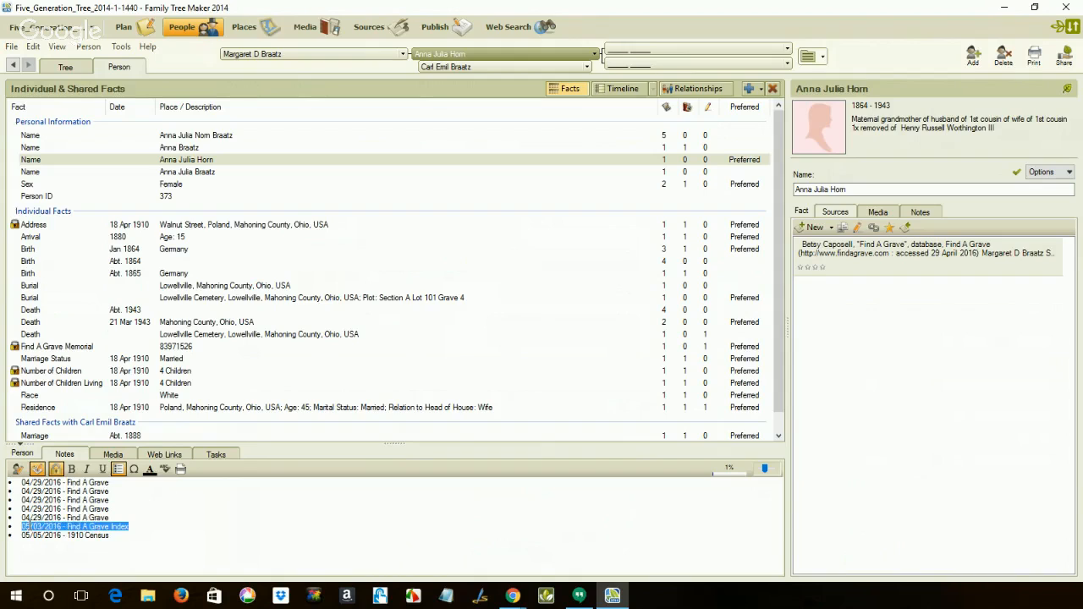
left_click(181, 529)
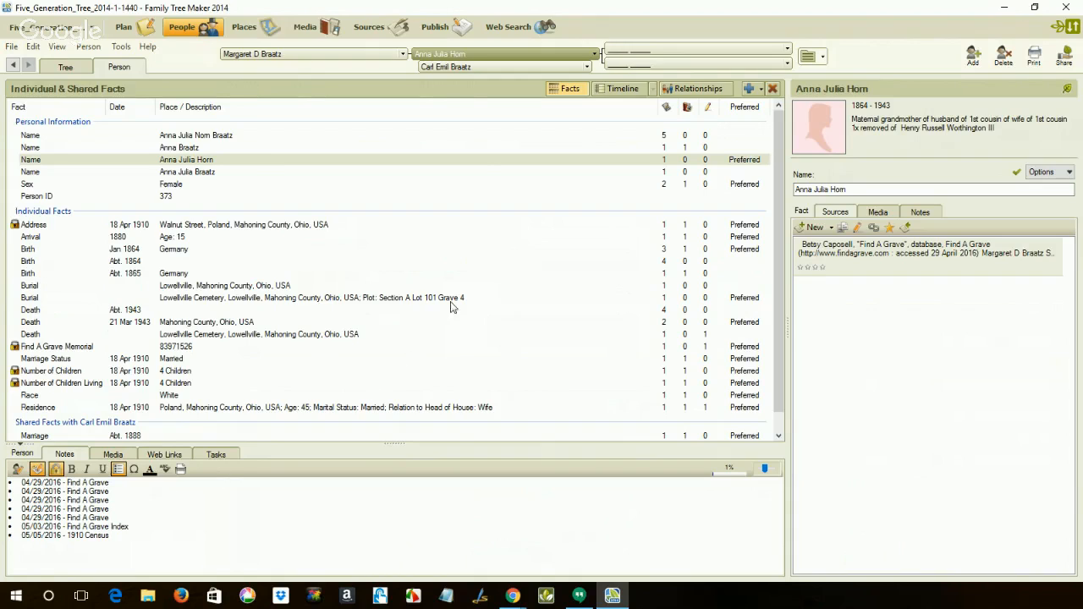
Open the youngest daughter's record, view her Ancestry hints, and return to the father's person facts
left_click(403, 56)
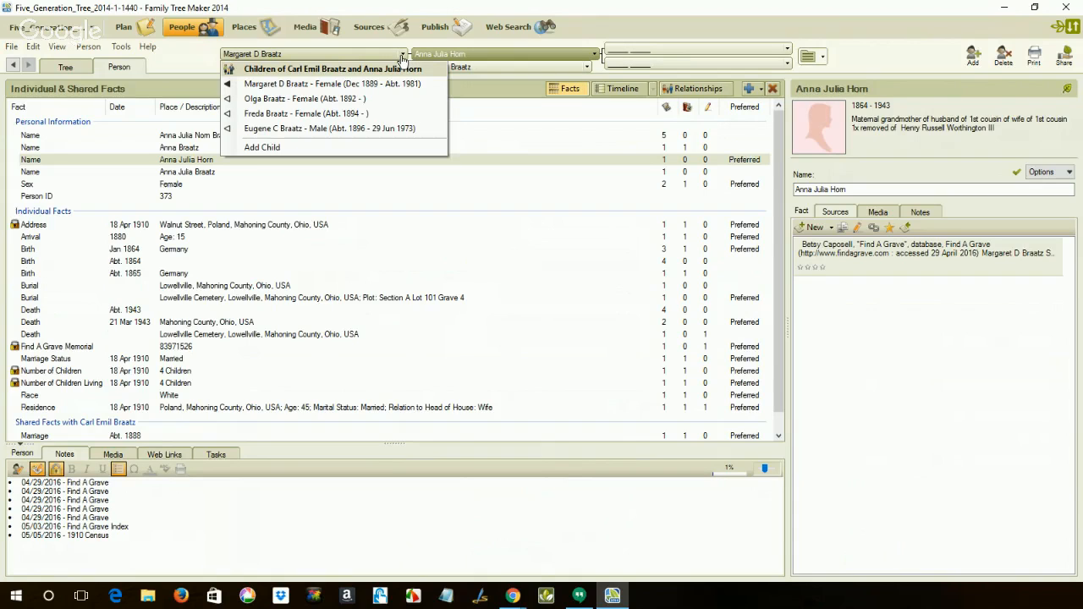
left_click(356, 114)
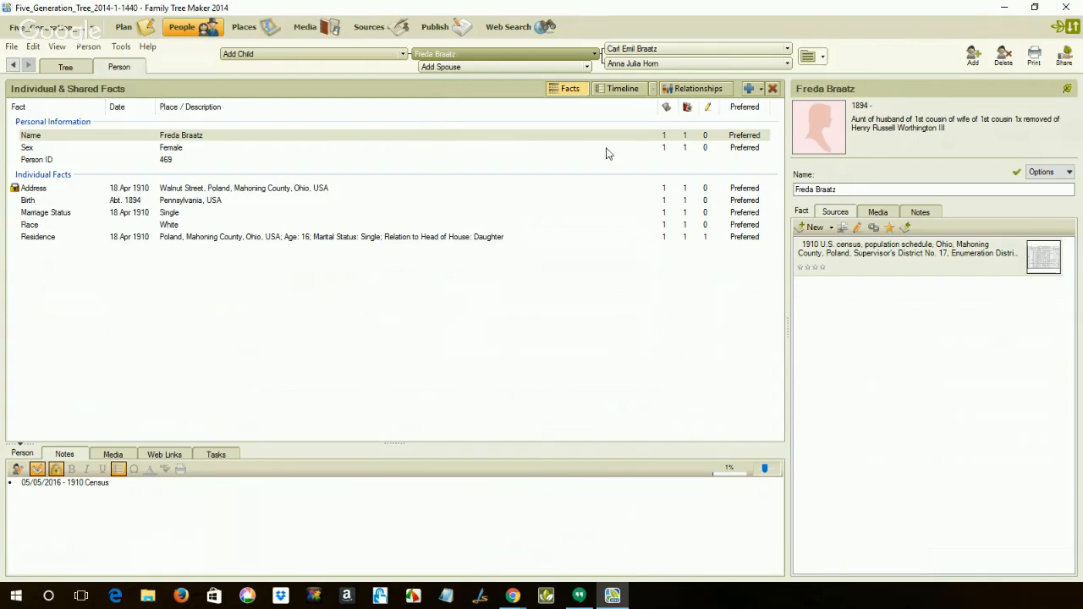
mouse_move(1070, 91)
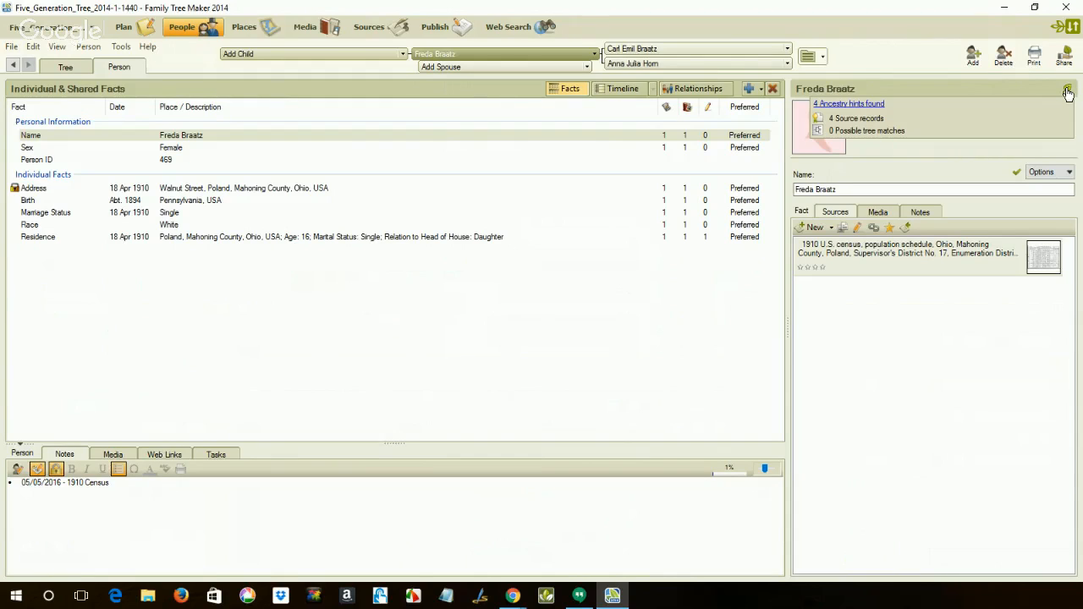
left_click(1068, 92)
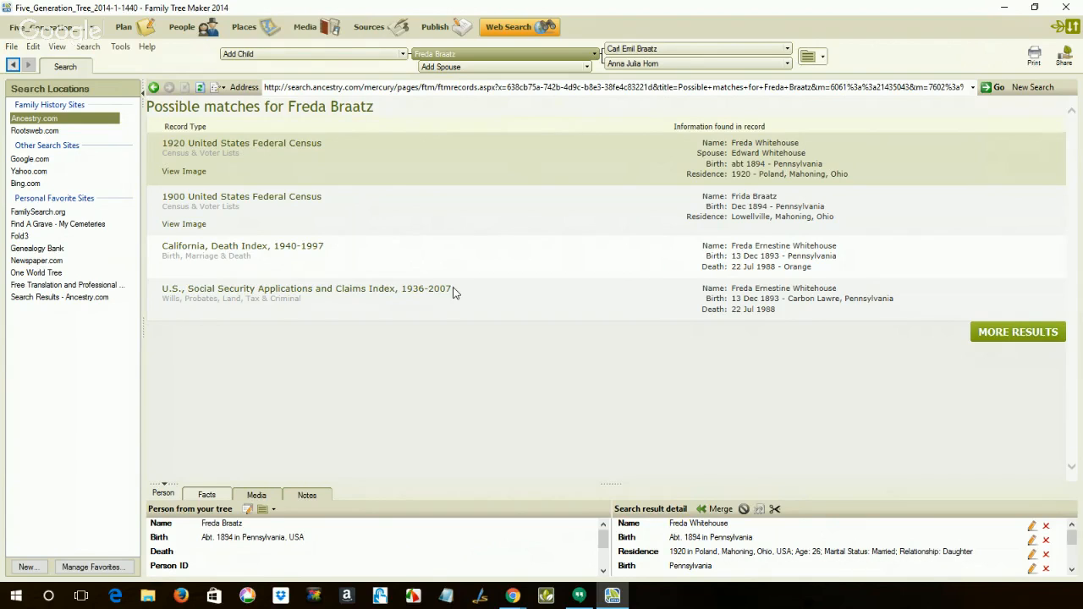
left_click(646, 51)
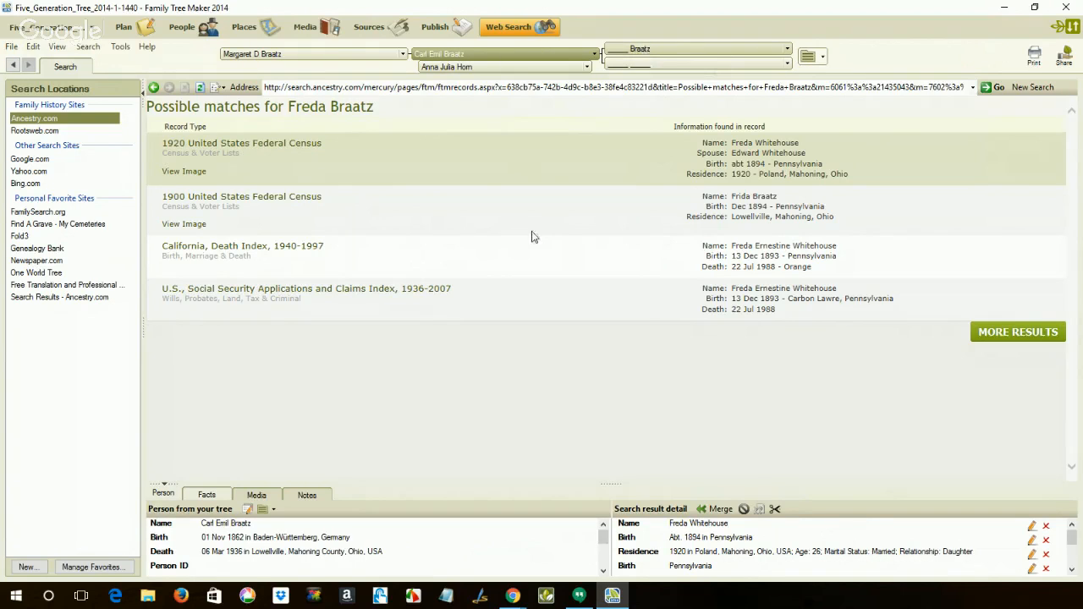
left_click(188, 27)
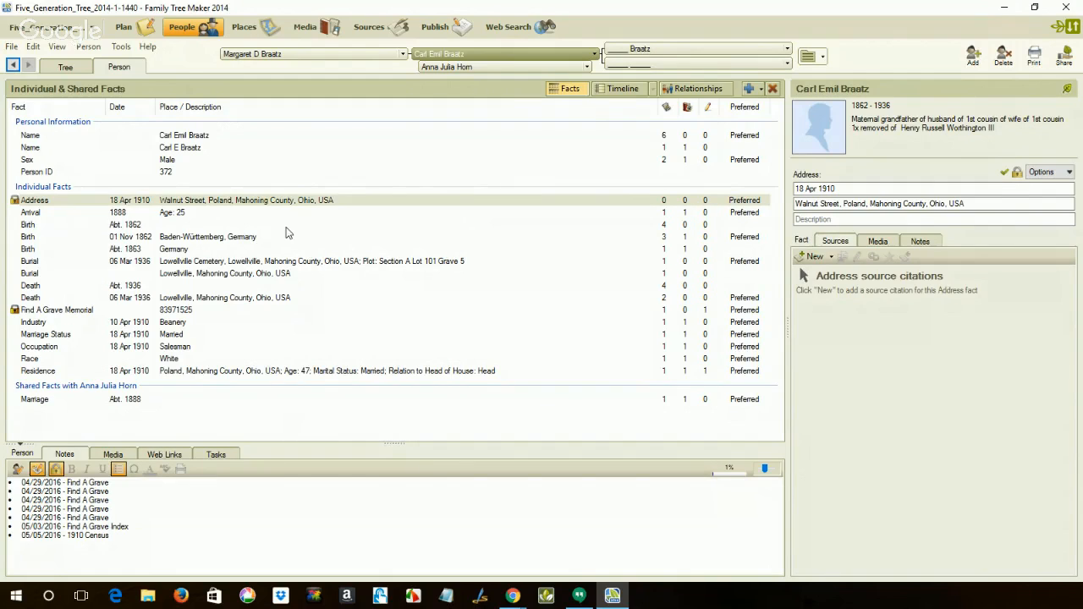
Open the son's record and compare the sources of his census name and preferred name facts
left_click(402, 54)
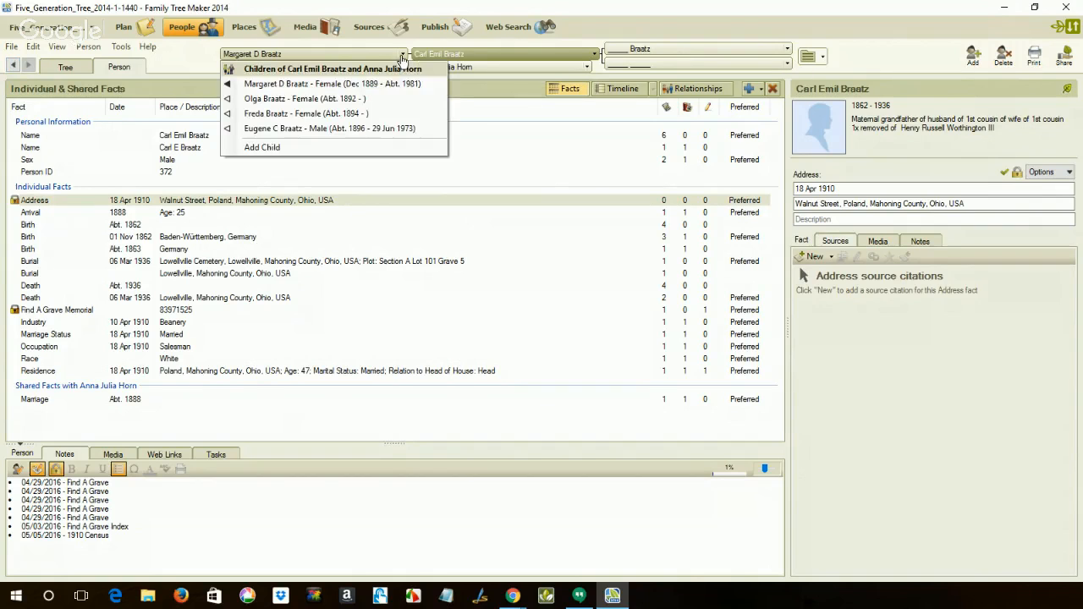
left_click(343, 125)
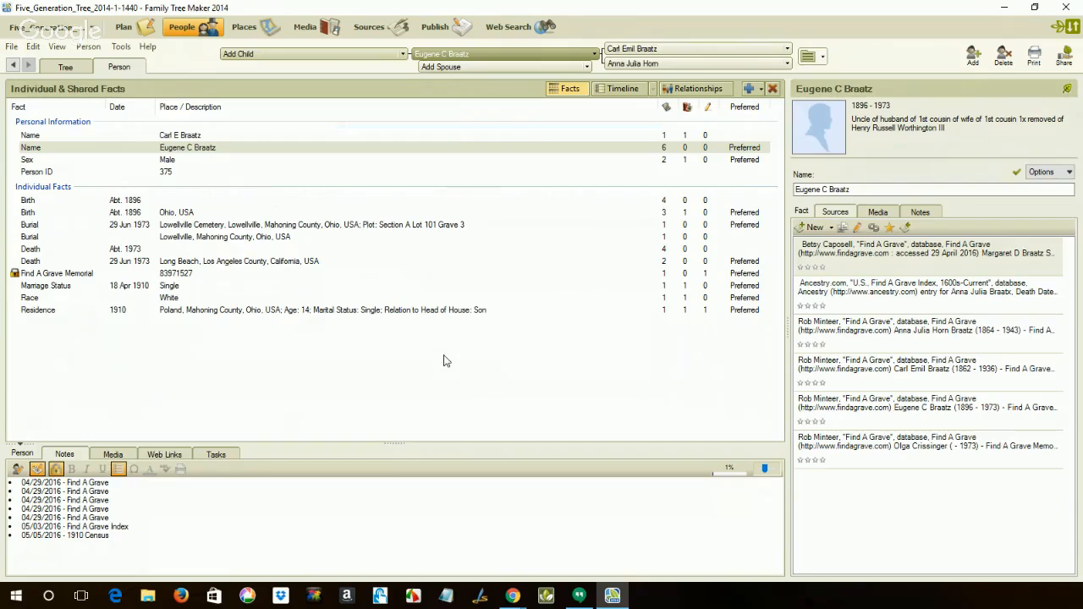
left_click(244, 135)
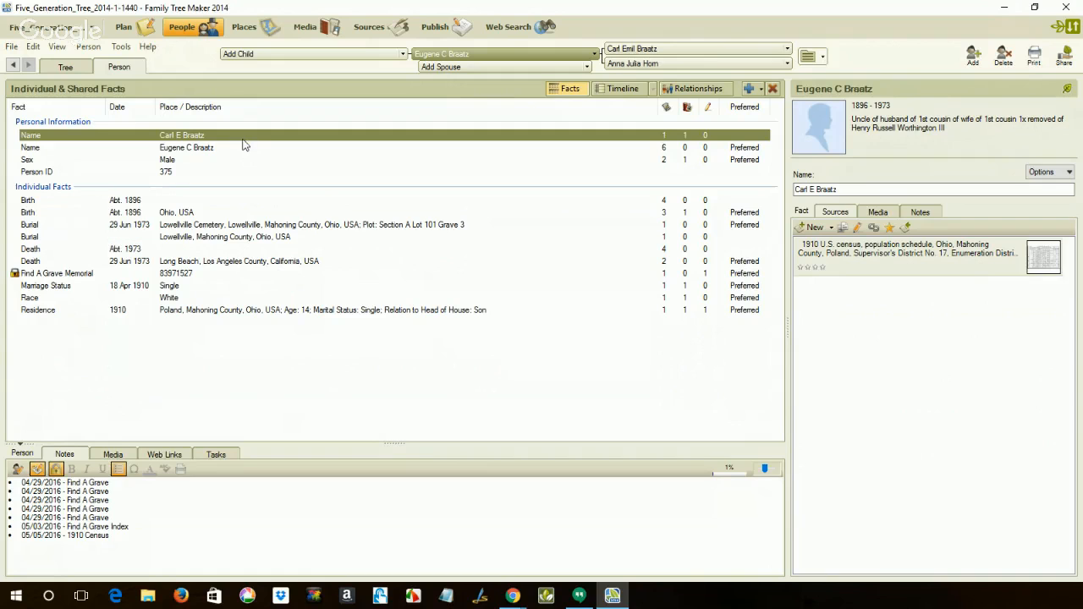
left_click(242, 148)
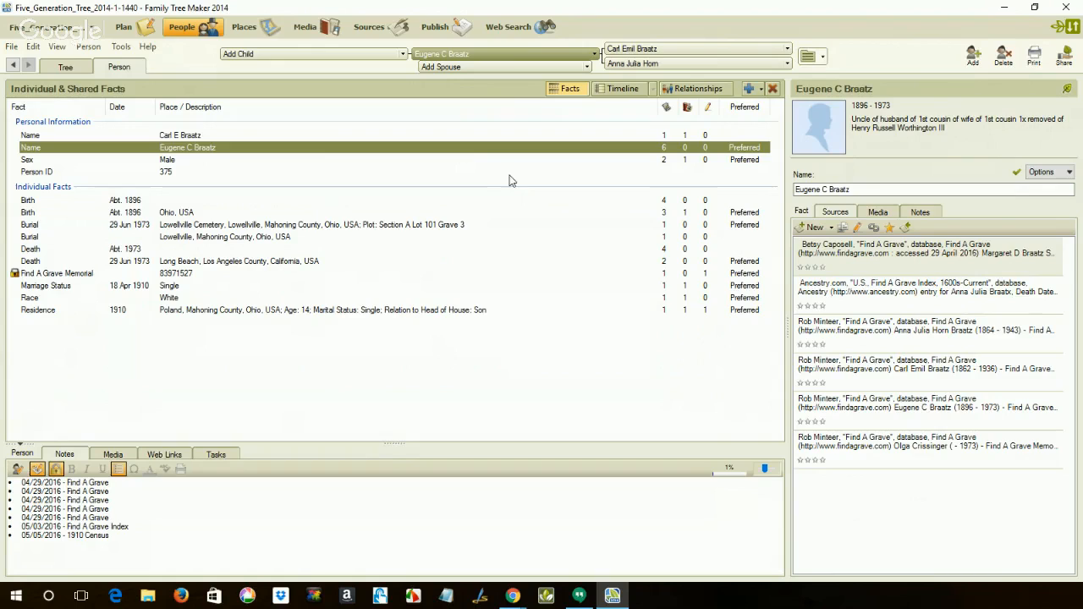
left_click(433, 135)
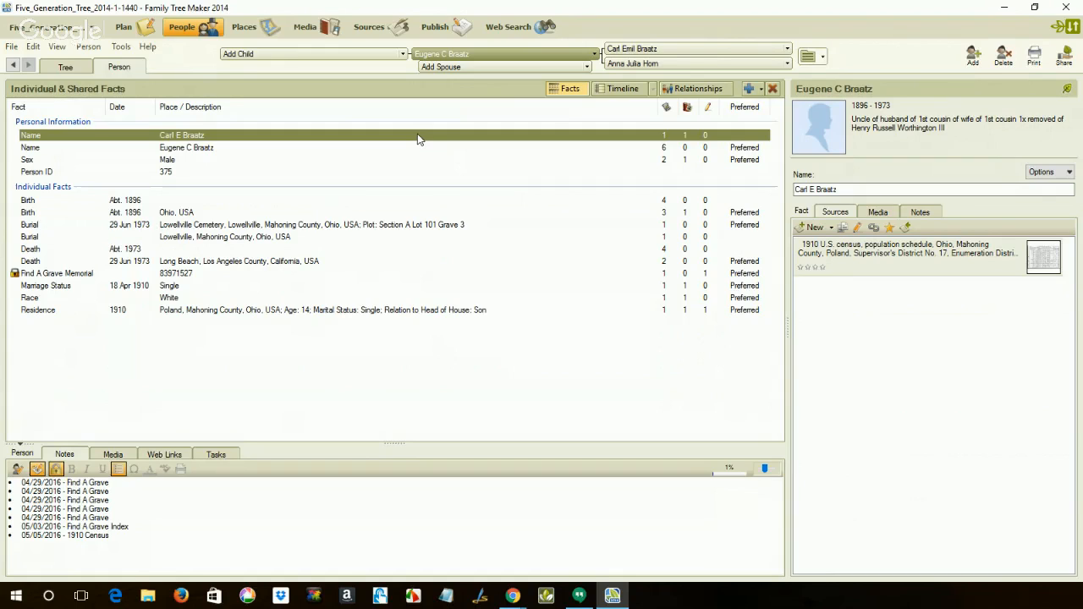
Review the father's name facts for comparison and return to the son's record
left_click(652, 50)
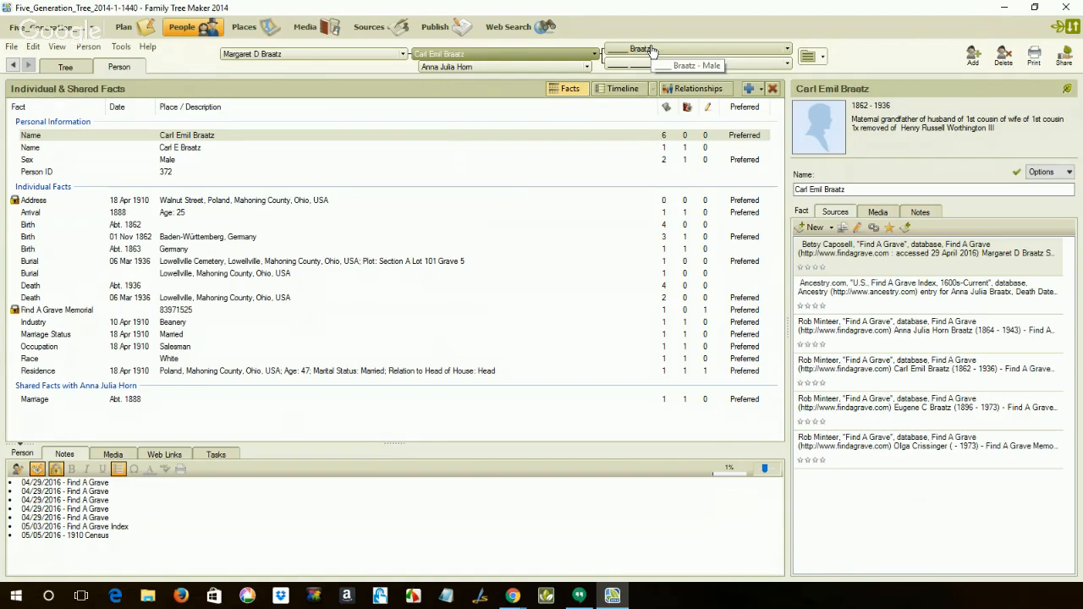
left_click(404, 58)
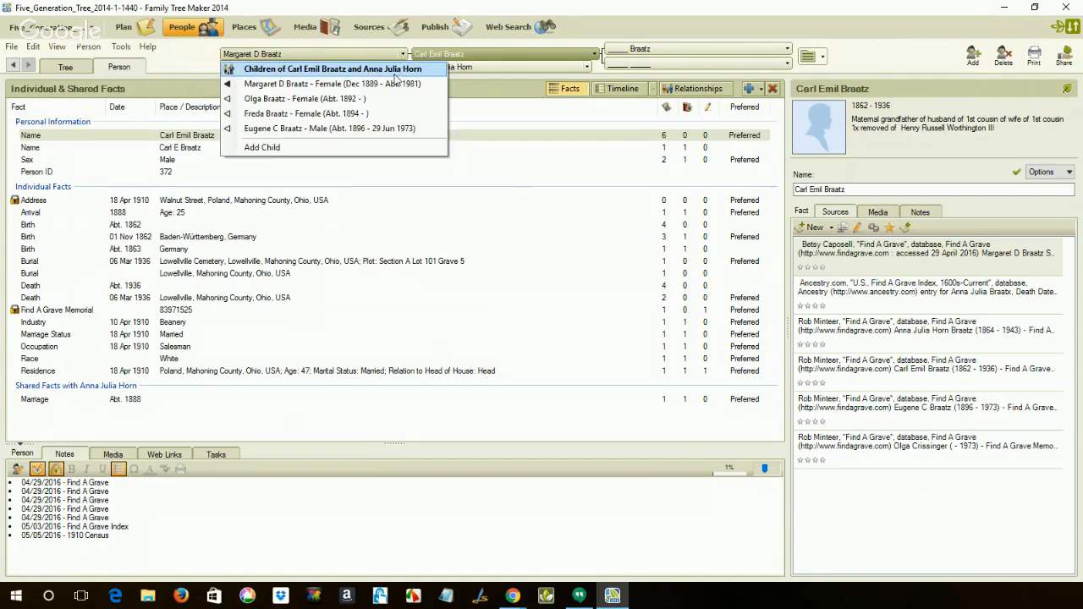
left_click(370, 128)
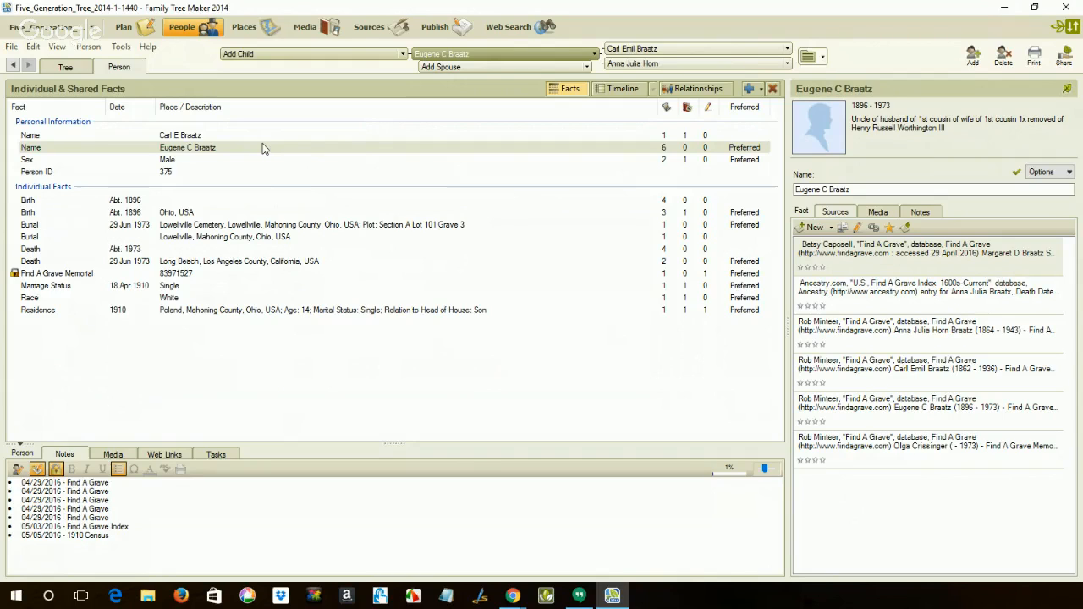
Open the son's Conflicts task about his differing names in Find A Grave and the 1910 Census, read it and close it unchanged
left_click(218, 454)
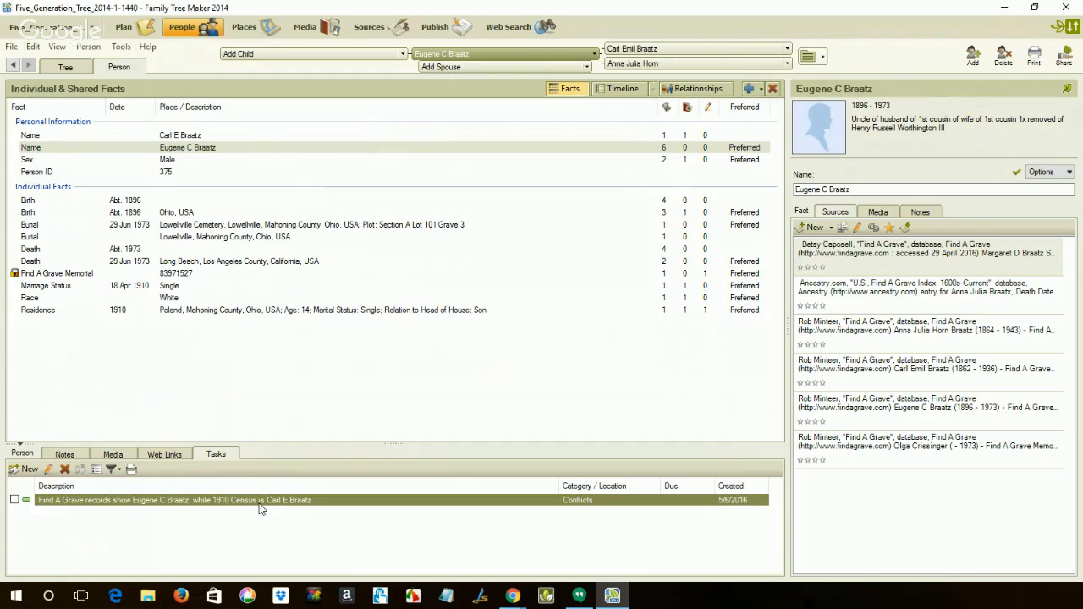
double_click(261, 500)
left_click(589, 243)
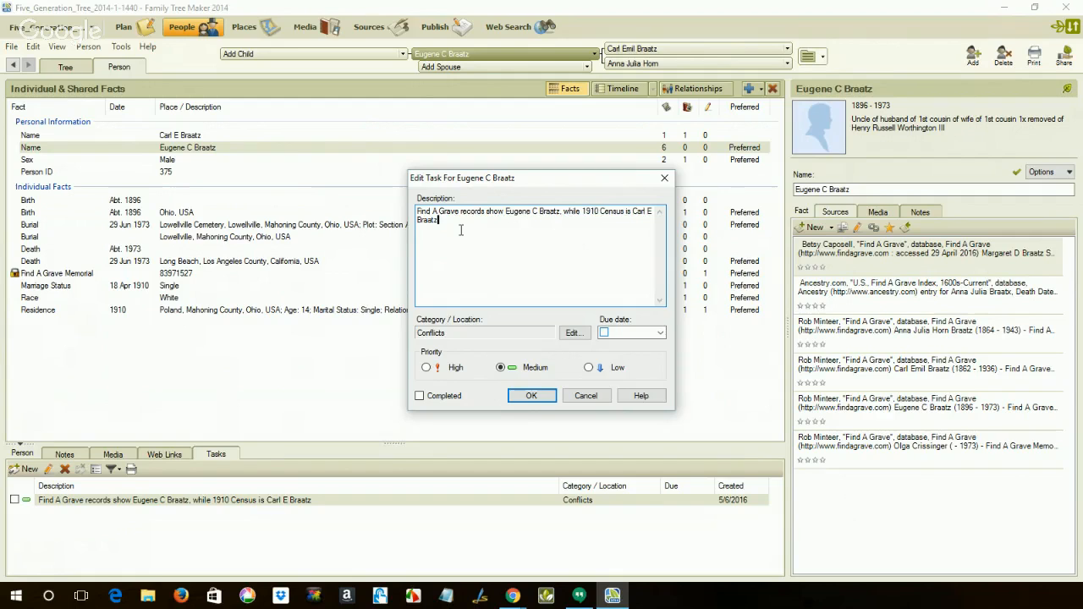
left_click(584, 395)
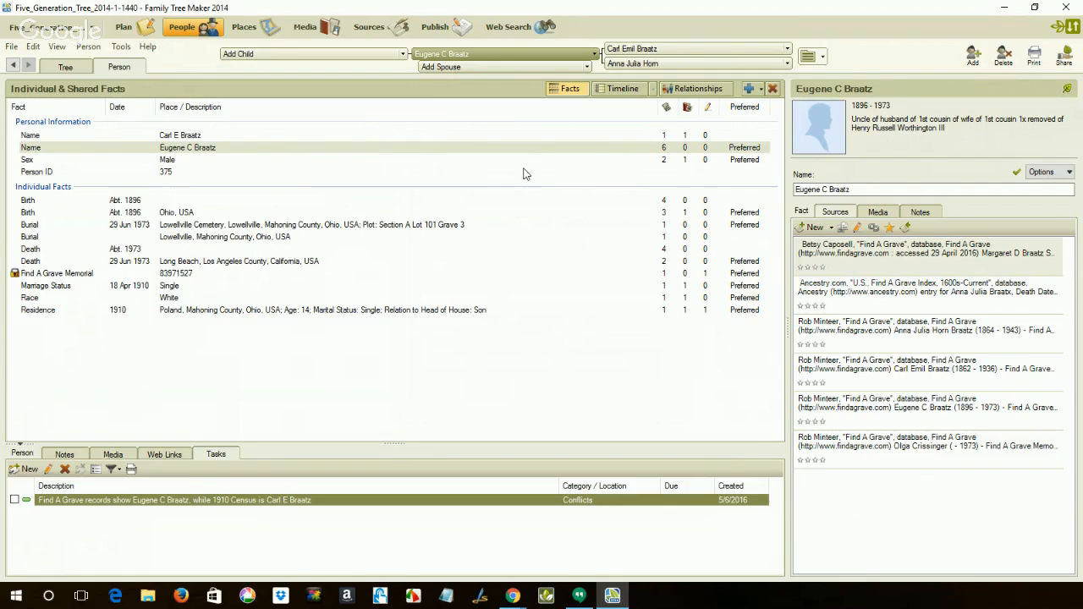
Check the Find A Grave citation behind the son's 29 Jun 1973 Lowellville Cemetery burial fact
left_click(356, 226)
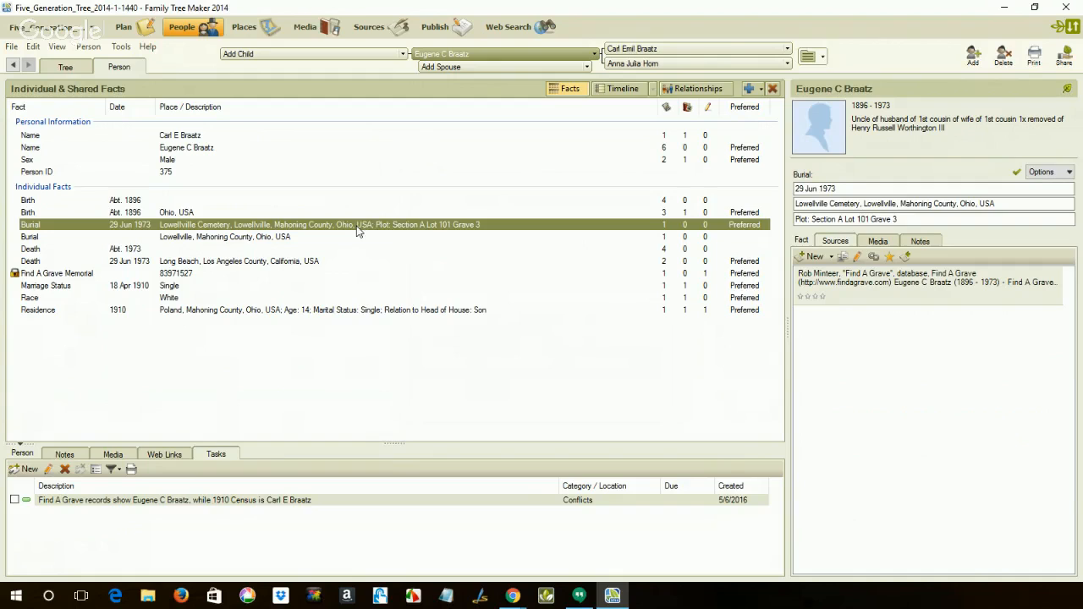
left_click(914, 292)
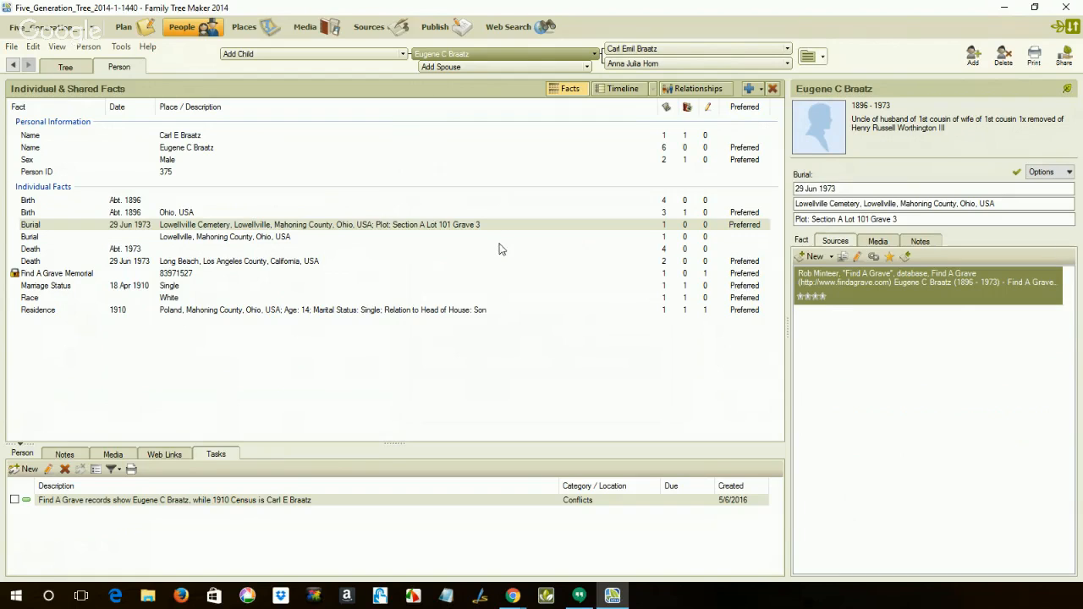
Review the sources behind the son's preferred name fact and his person notes
left_click(203, 148)
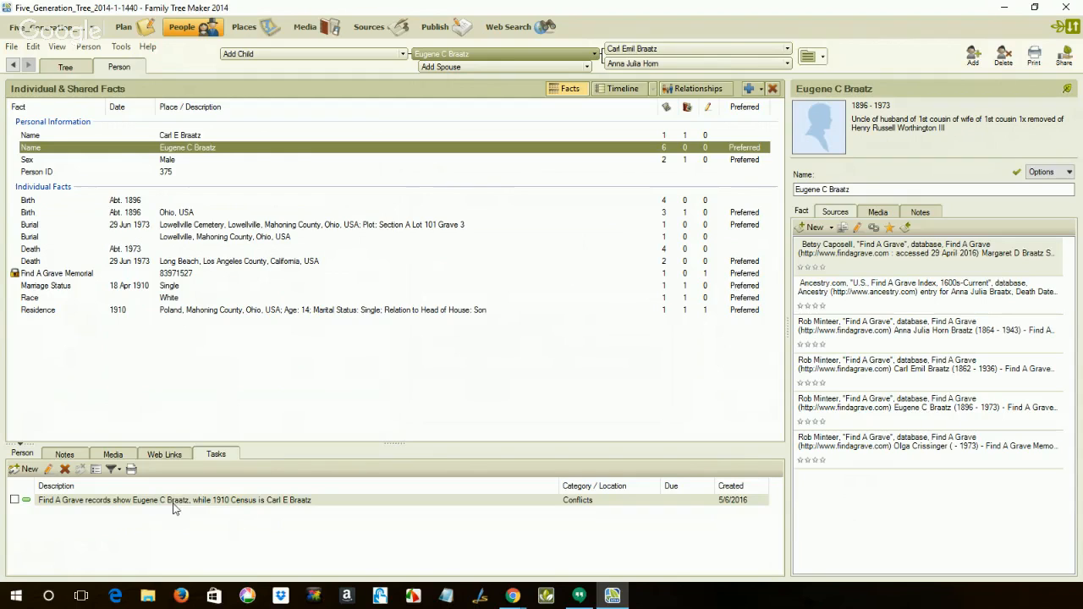
left_click(62, 458)
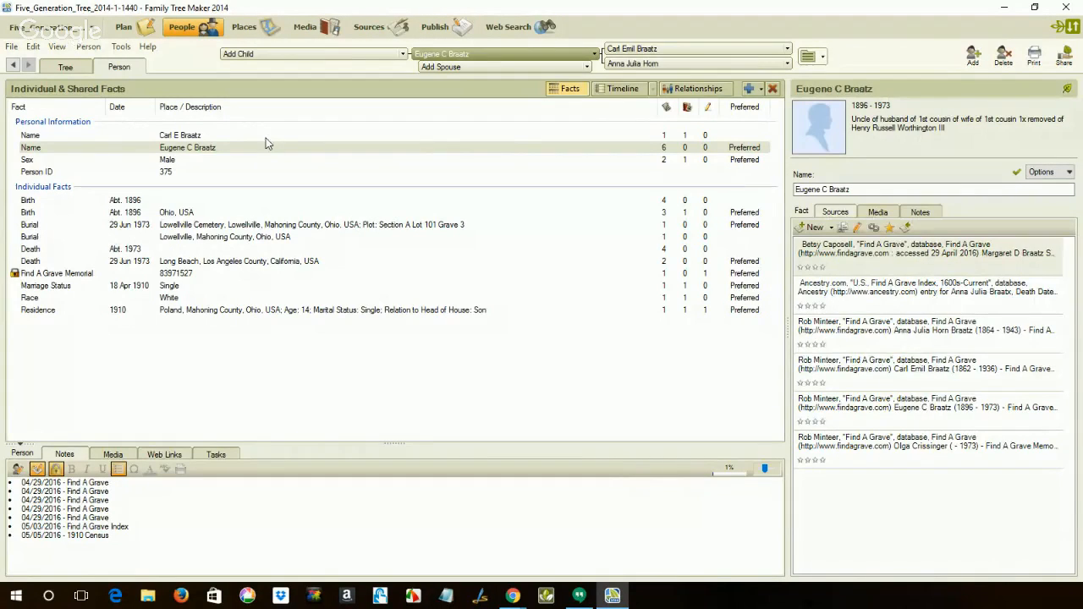
Open the mother's record, check the record of her unnamed father, and return to the mother
left_click(641, 65)
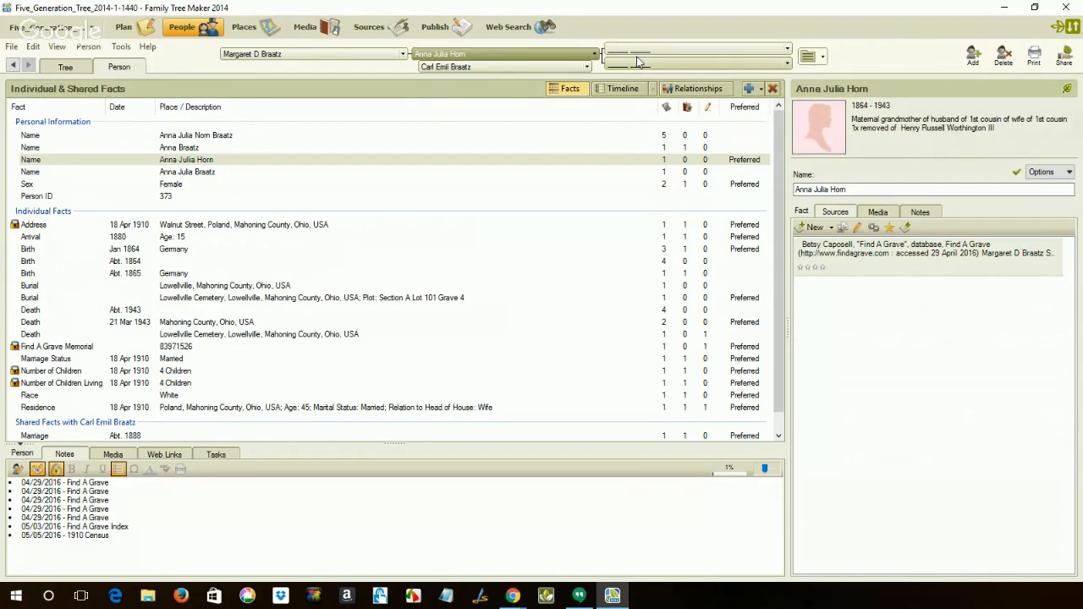
left_click(637, 59)
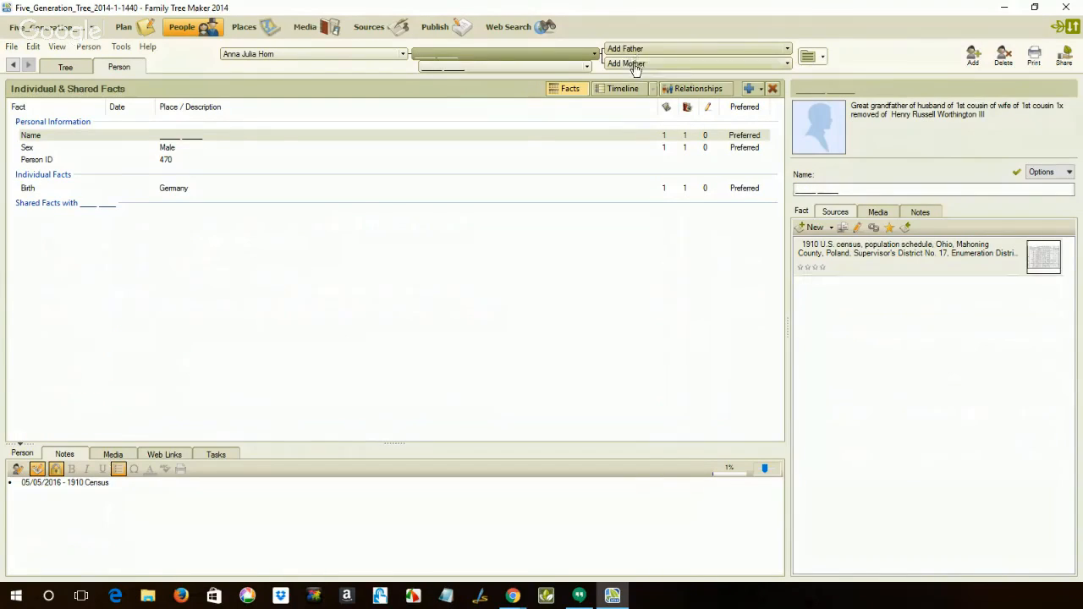
left_click(537, 69)
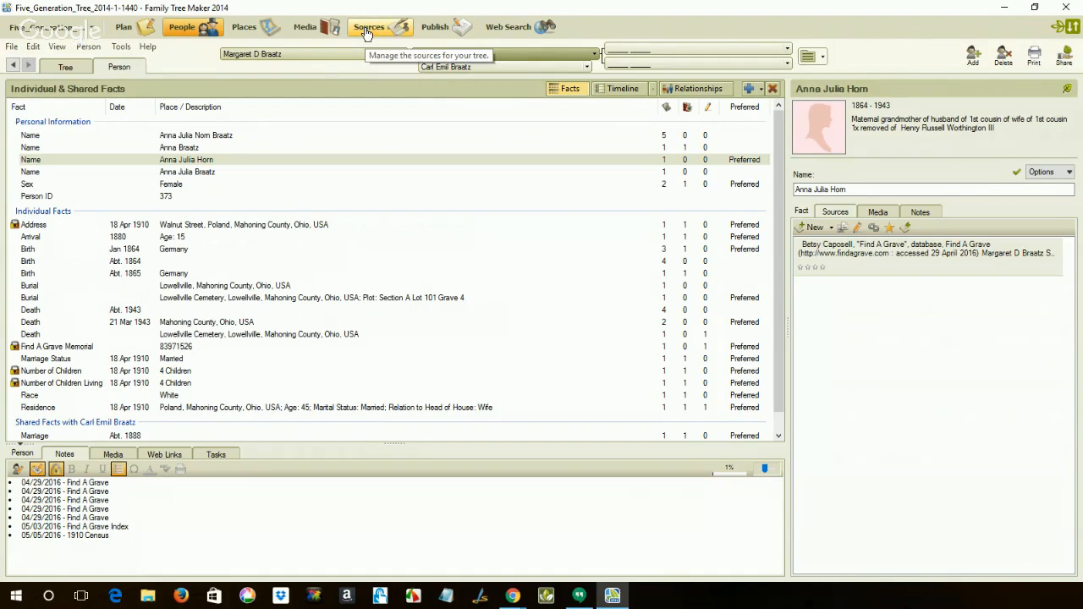
Open the media collection, list it by media category and show the uncategorized items
left_click(303, 28)
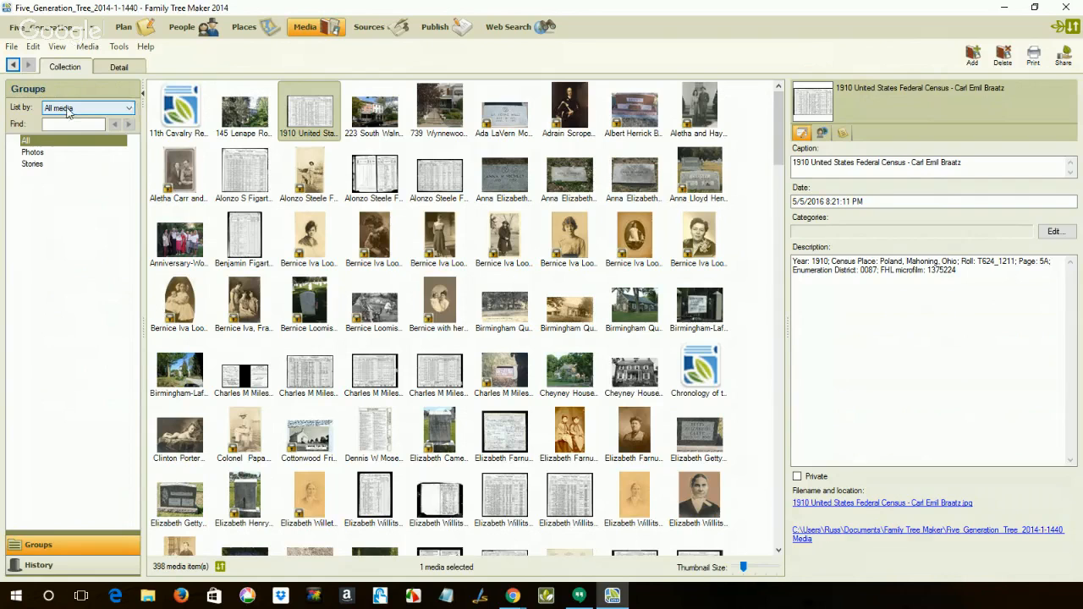
left_click(129, 110)
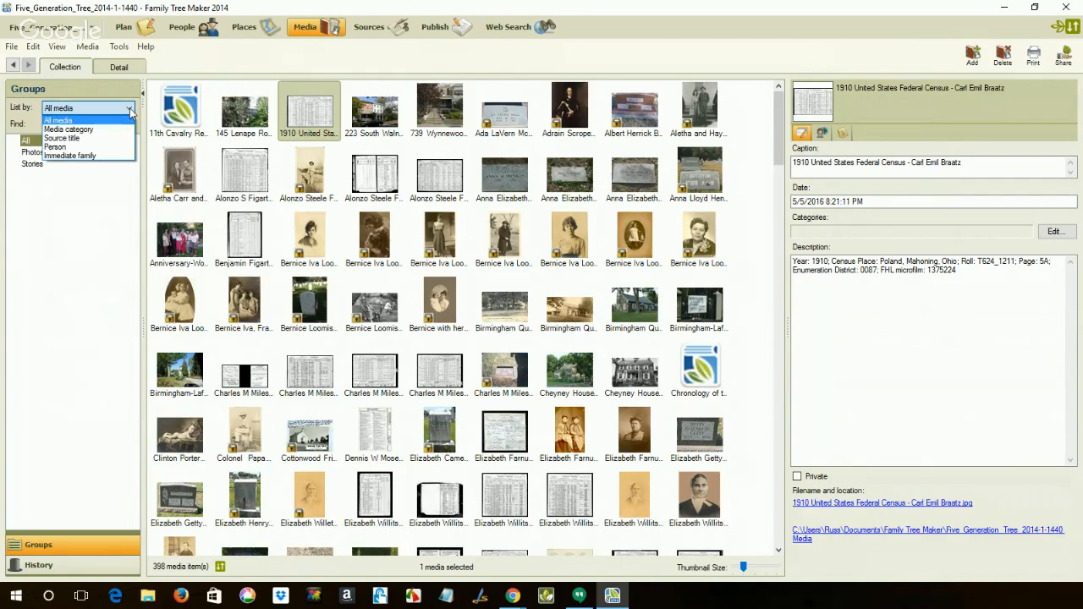
left_click(114, 129)
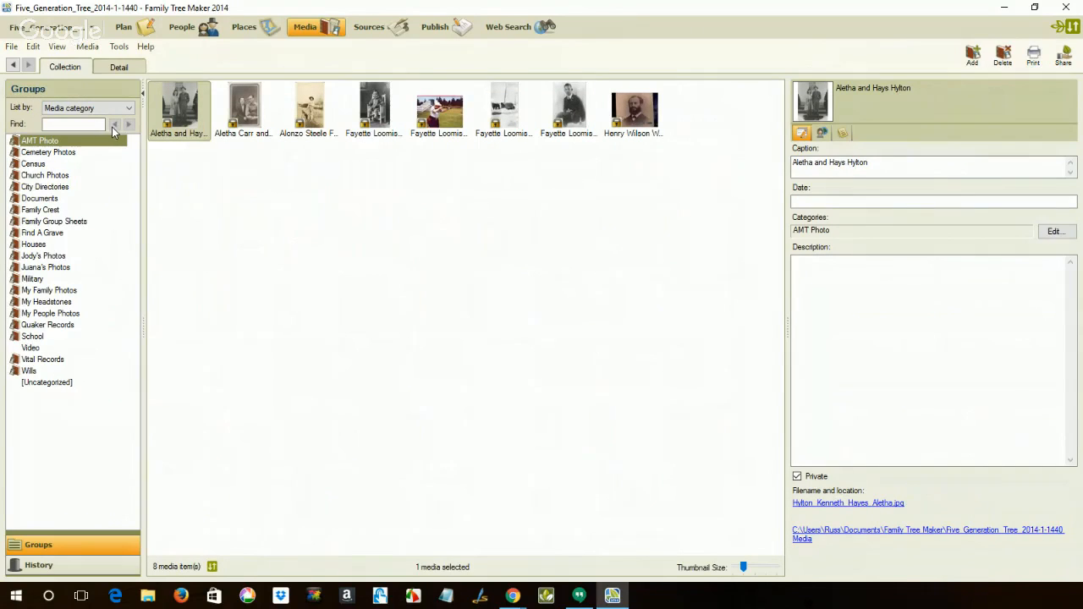
left_click(46, 384)
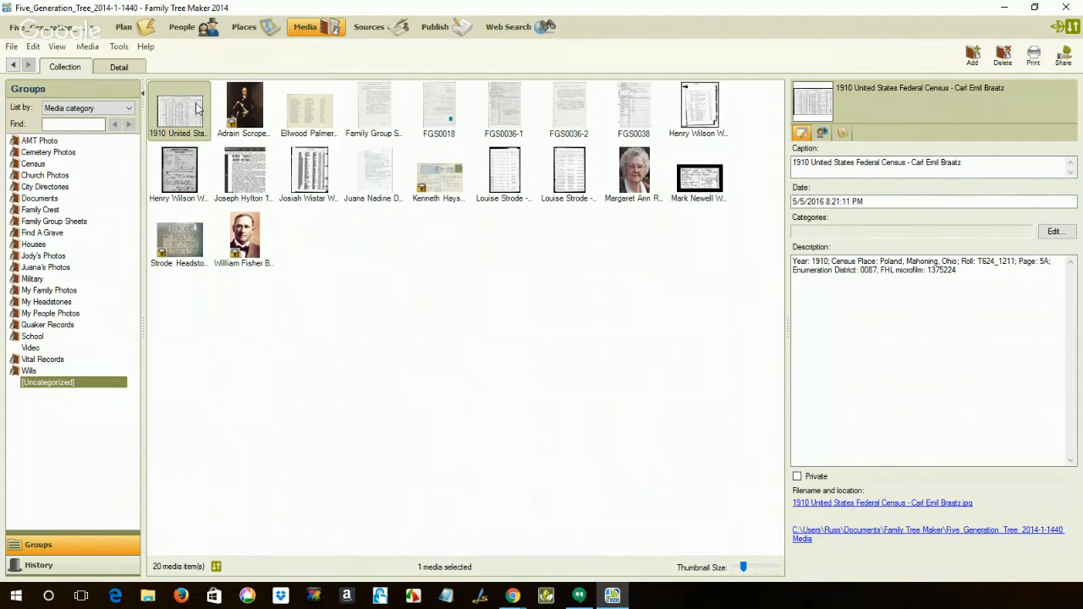
Move the person's name from the end of the 1910 census image's caption to its beginning, followed by a spaced hyphen
left_click(794, 161)
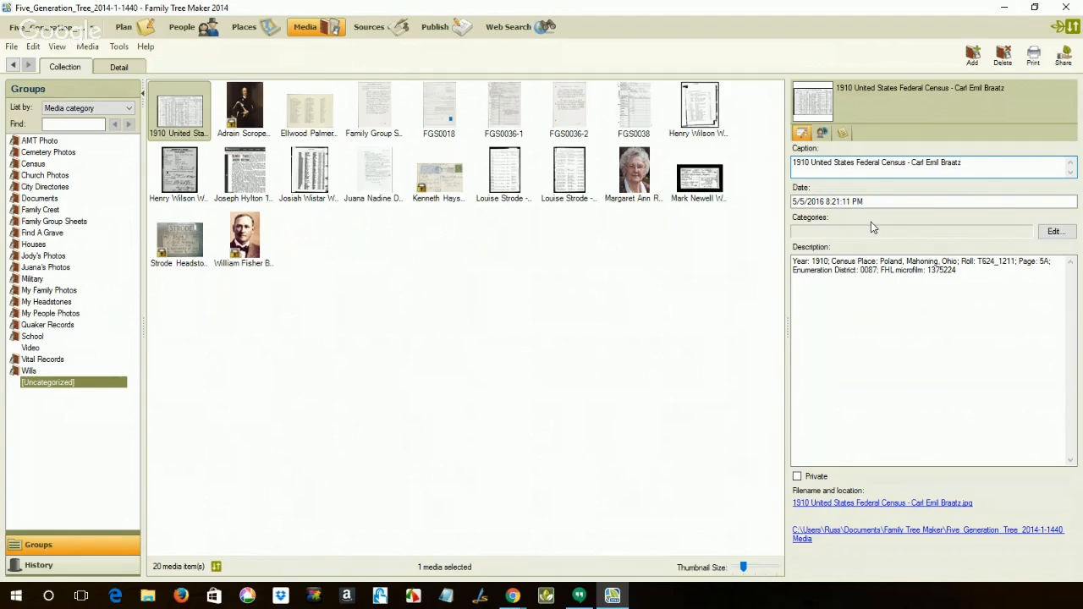
type("Carl ")
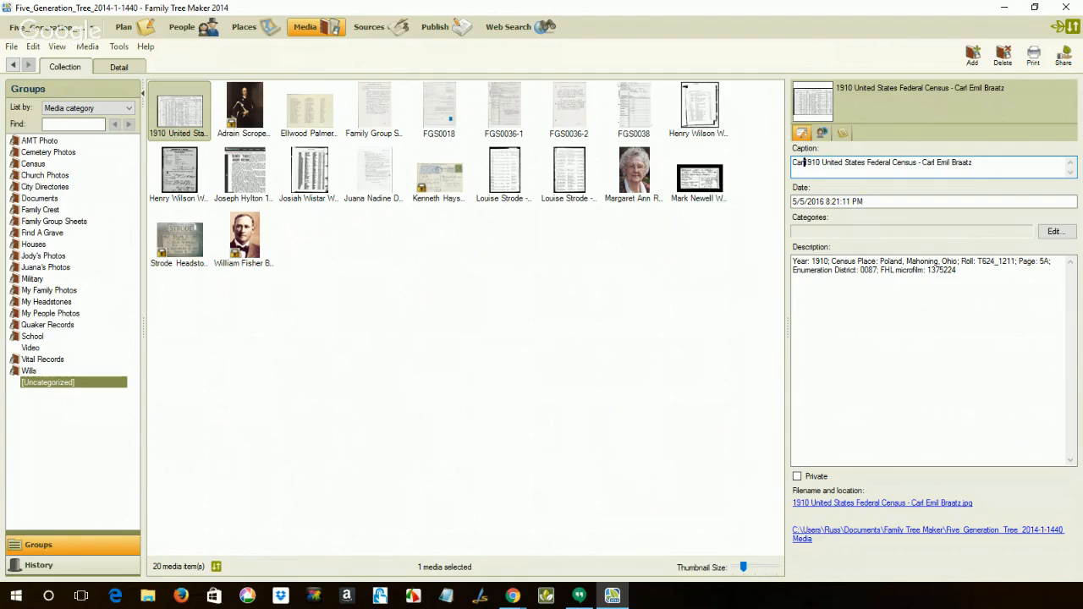
type("E")
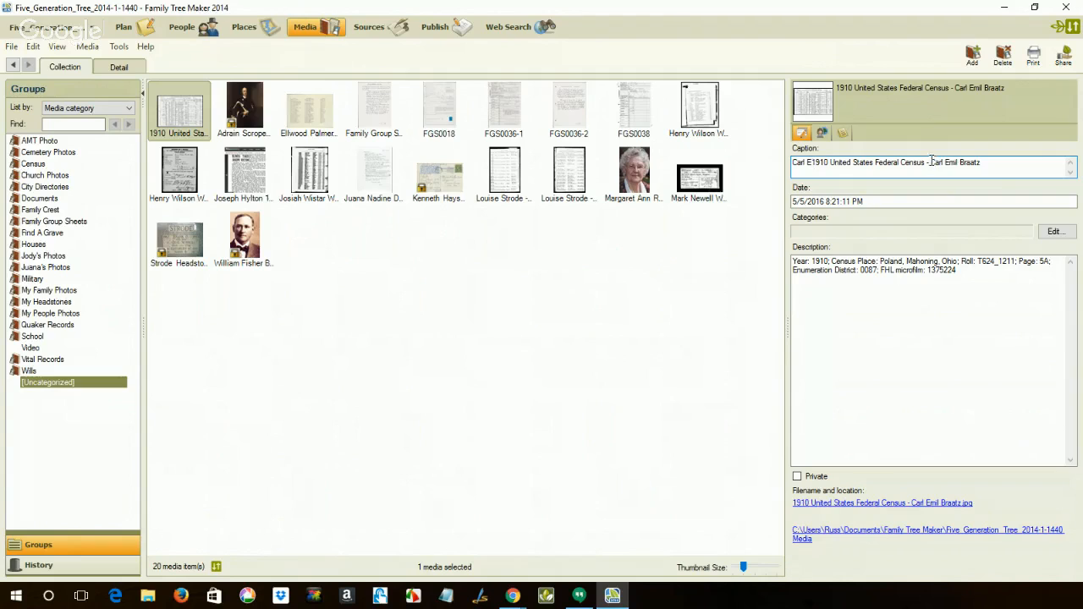
left_click_drag(931, 163, 986, 165)
key("ctrl+c")
key("BackSpace")
left_click_drag(815, 163, 787, 164)
key("ctrl+v")
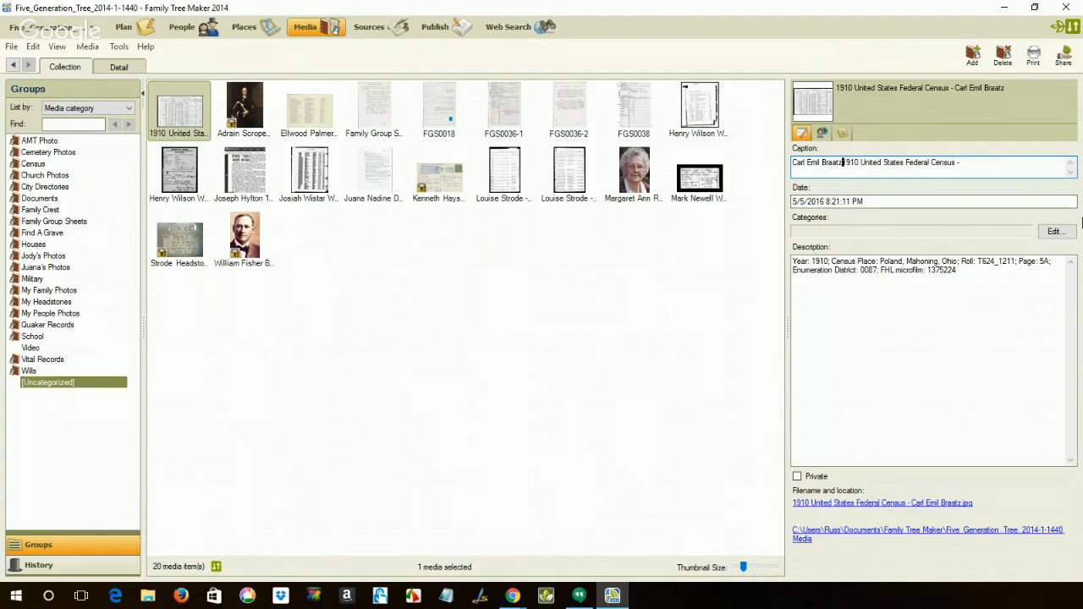
type("-")
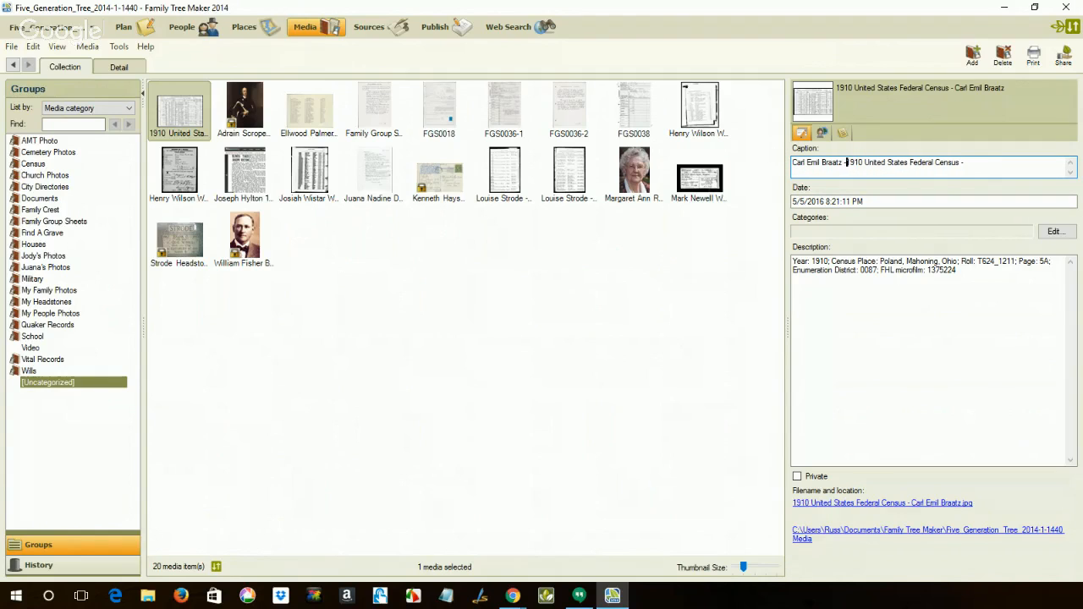
Remove "United States" from the census image's caption, keeping the year and "Federal Census"
key("Right")
key("Right")
key("Right")
key("Right")
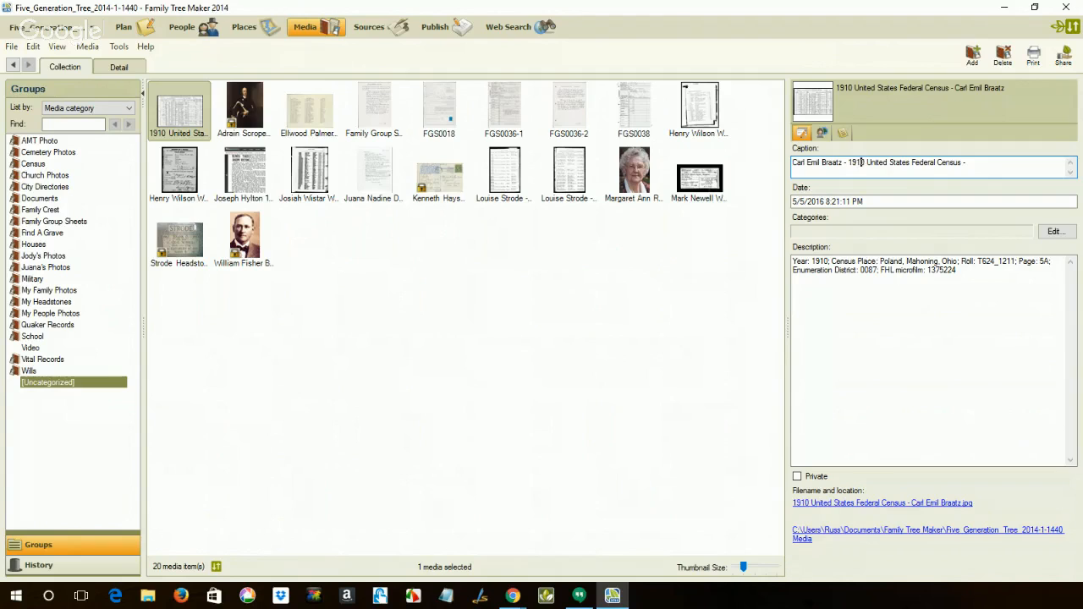
key("Delete")
key("Delete")
key("Delete")
key("Delete")
key("Delete")
key("Delete")
key("Delete")
key("Delete")
key("Delete")
key("Delete")
key("Delete")
key("Delete")
key("Delete")
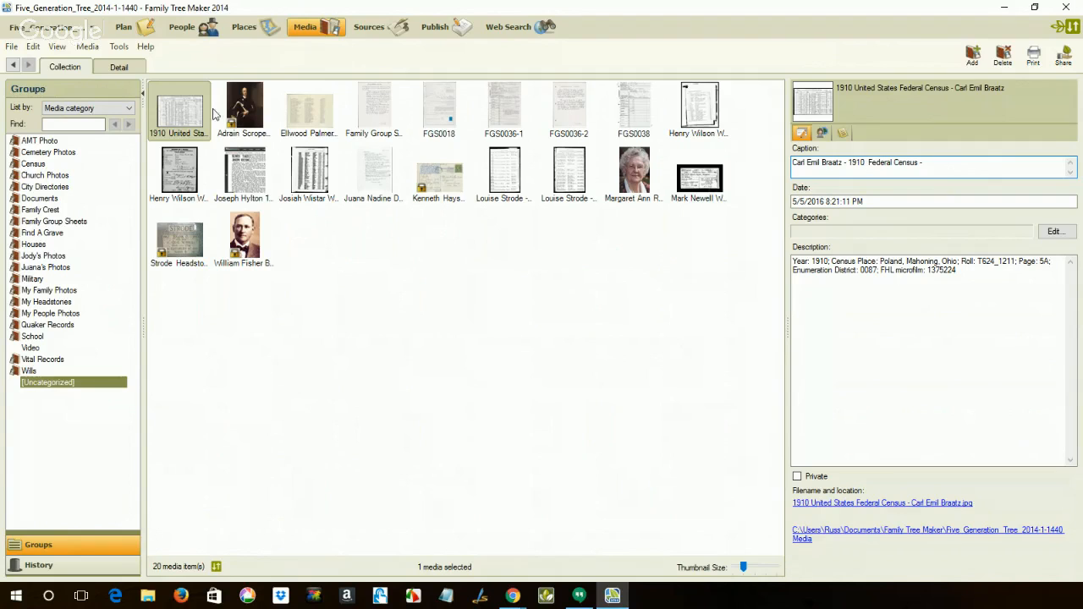
Start renaming the 1910 census media file, prefixing the person's surname, first and middle names joined by underscores and followed by a hyphen
left_click(183, 119)
right_click(183, 119)
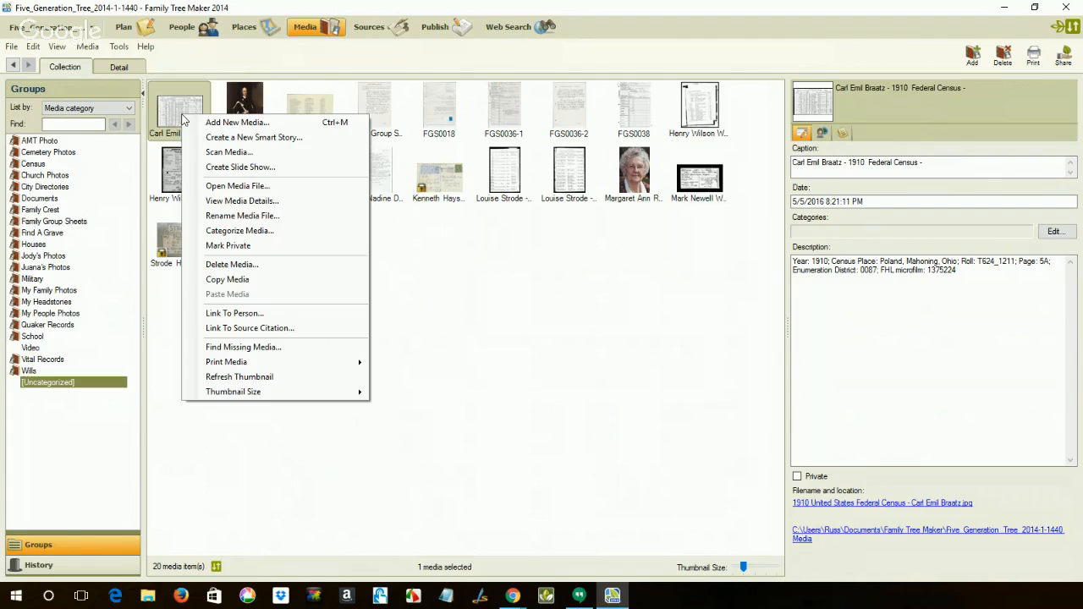
left_click(230, 216)
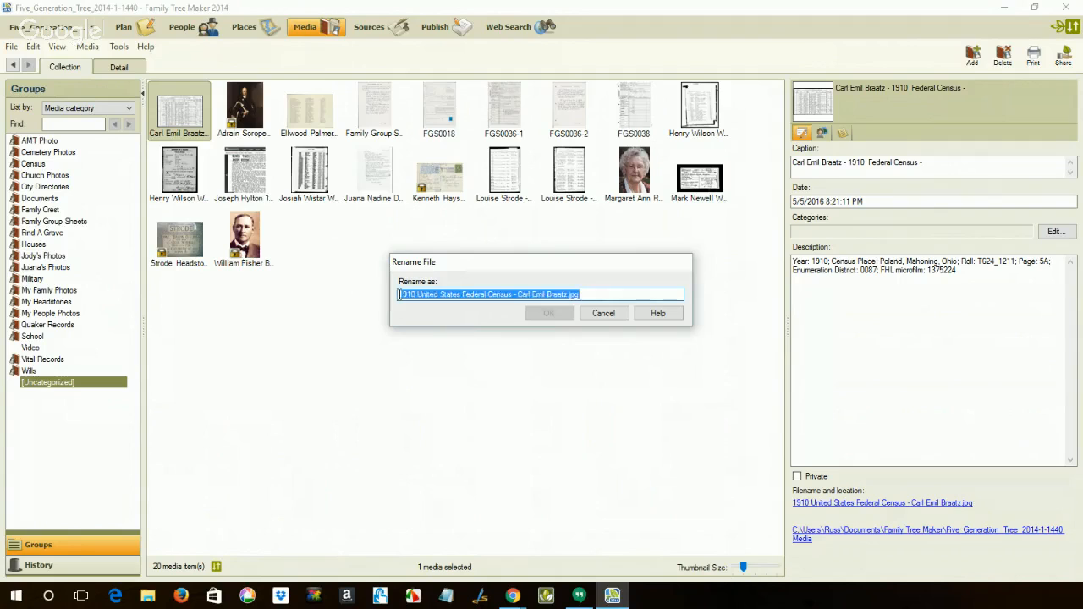
key("Home")
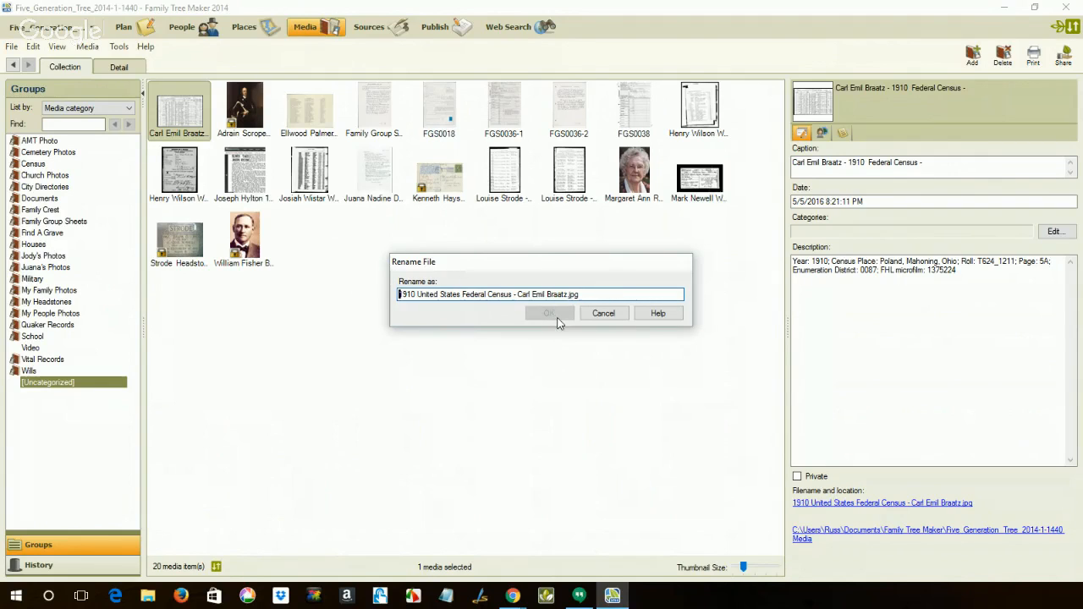
type("B")
key("BackSpace")
type("Br")
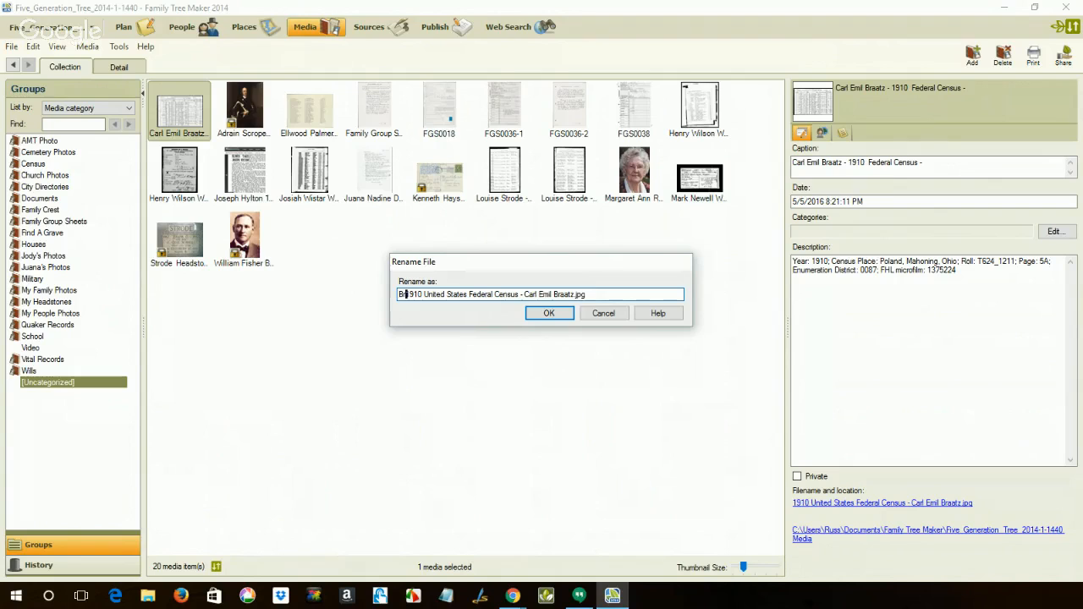
type("aatz_")
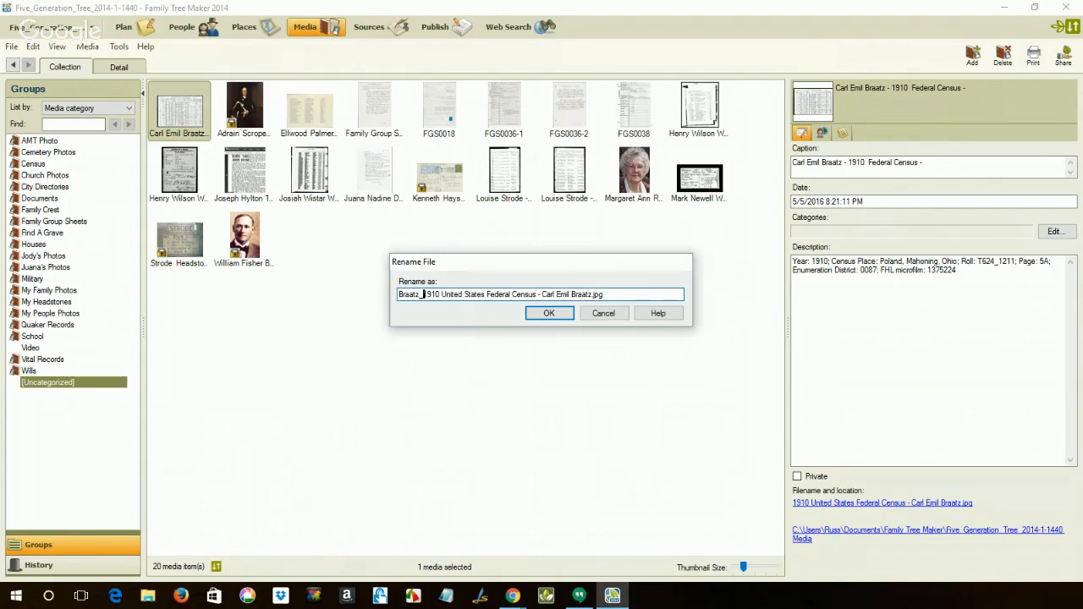
type("Car")
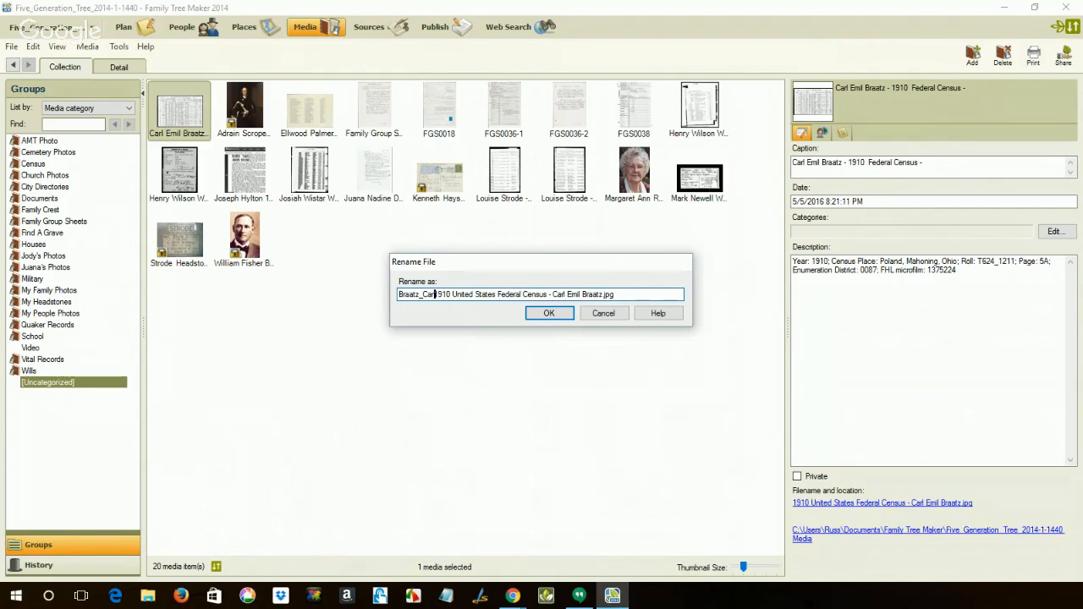
type("l_")
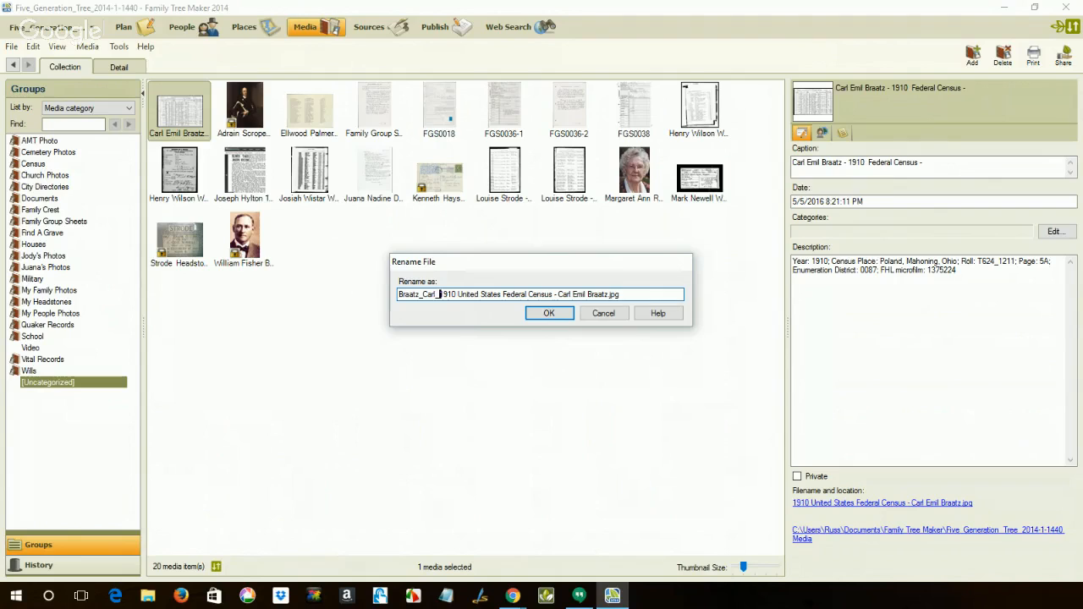
type("E")
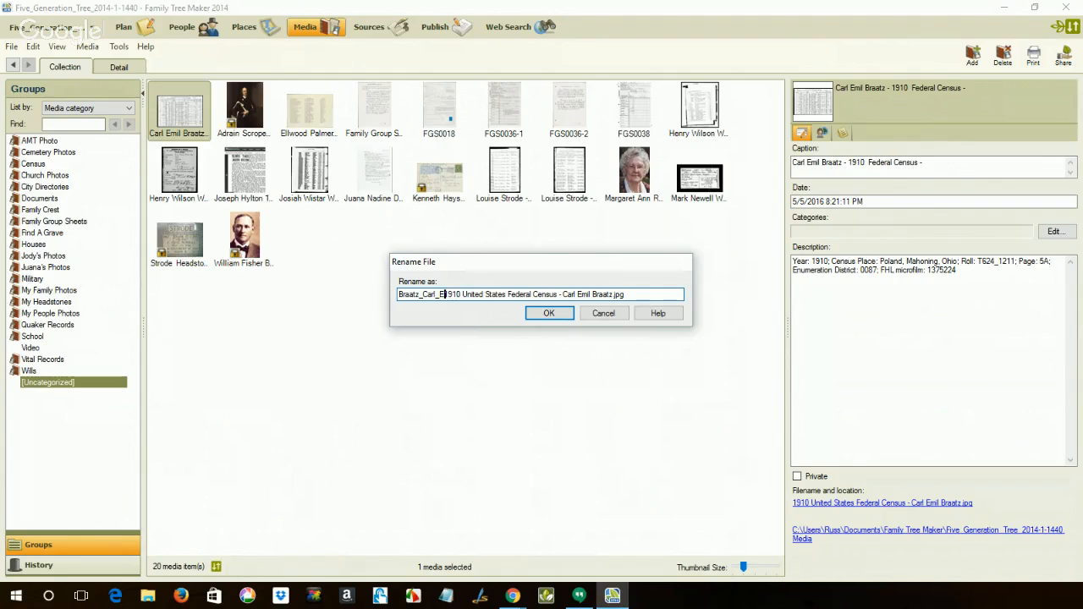
type("mil")
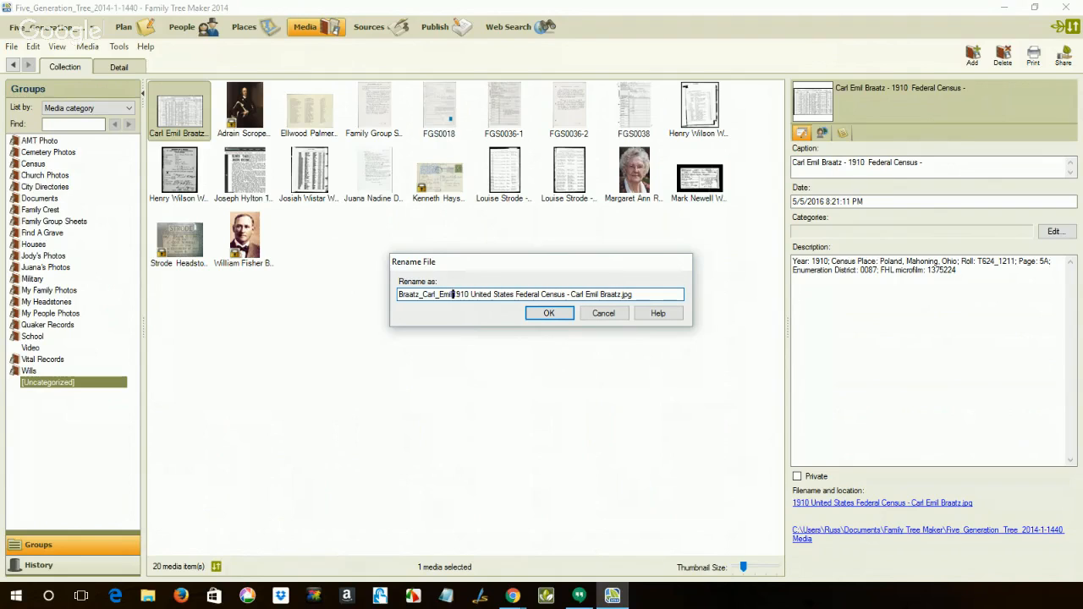
type("-")
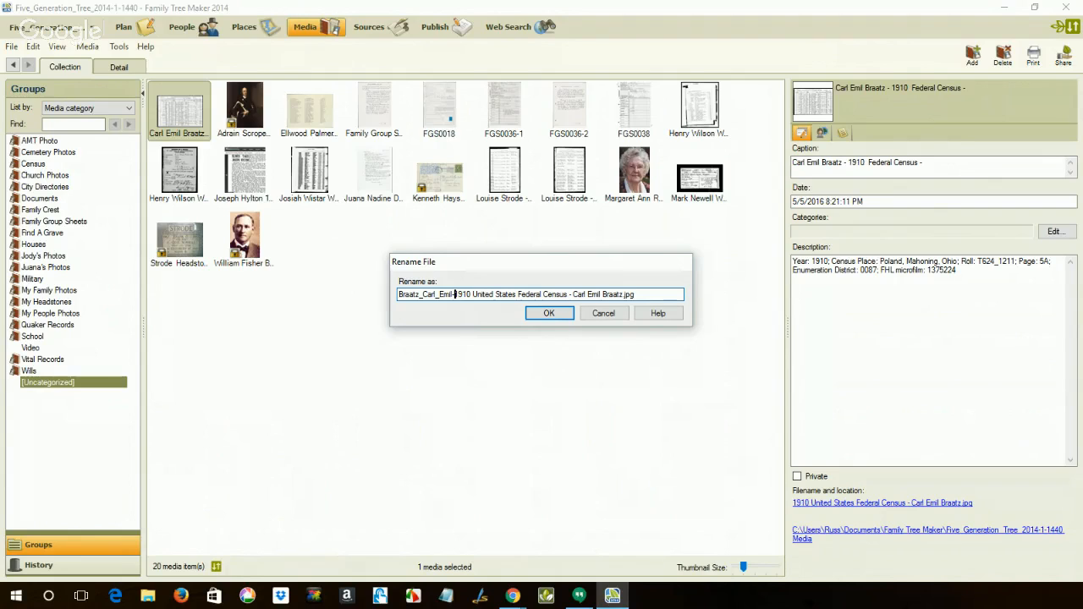
Put a hyphen after 1910 in the new file name and remove "United States" so "Federal" follows directly
key("Right")
key("Right")
key("Right")
key("Right")
type("-")
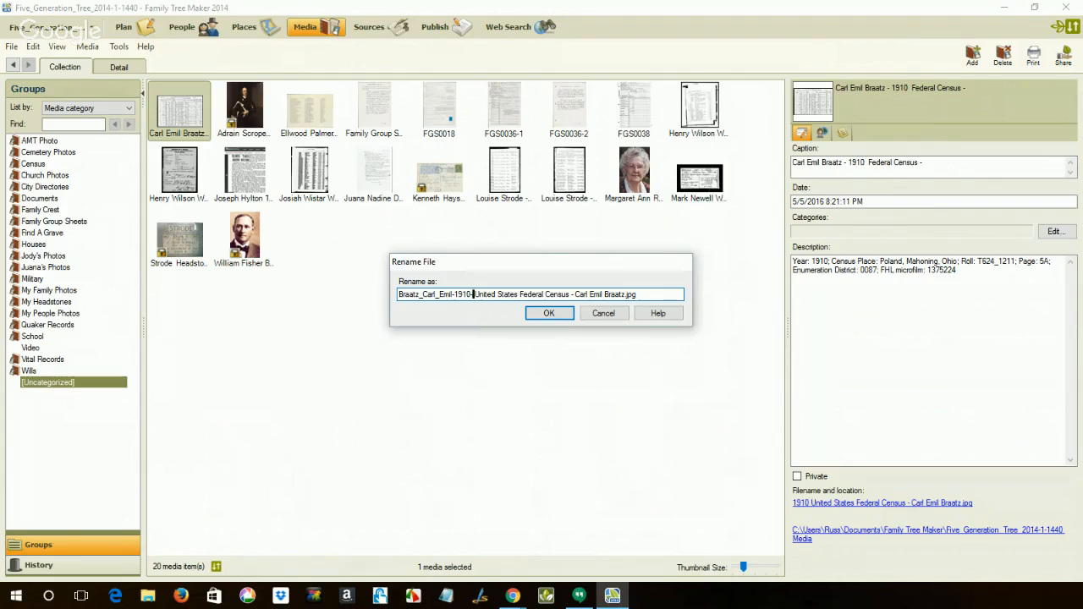
key("Delete")
key("Delete")
key("Delete")
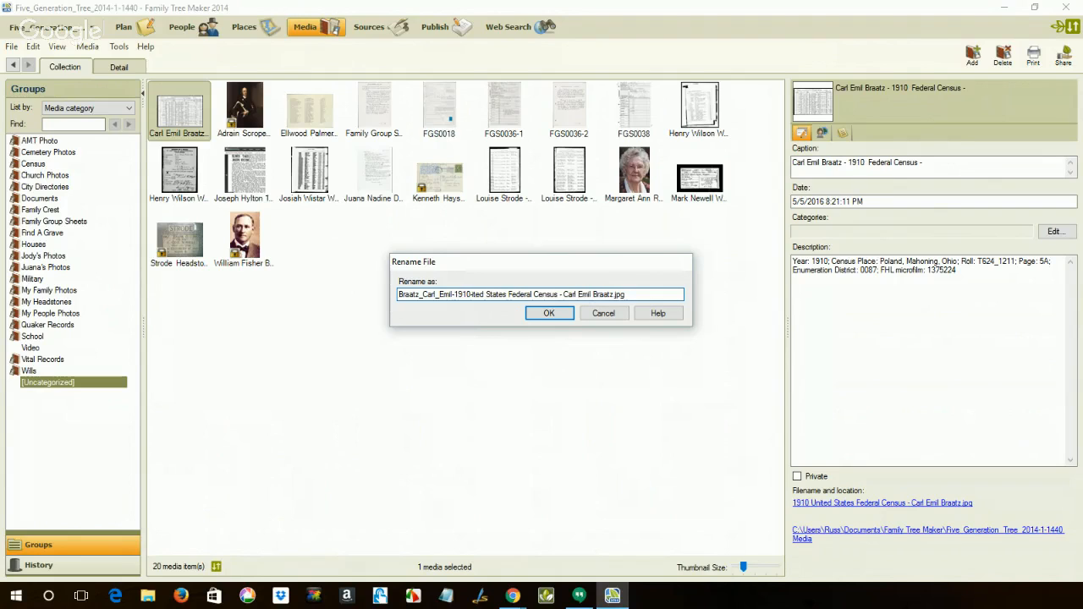
key("Delete")
key("Delete")
key("Delete")
key("Delete")
key("Delete")
key("Delete")
key("Delete")
key("Delete")
key("Delete")
key("Delete")
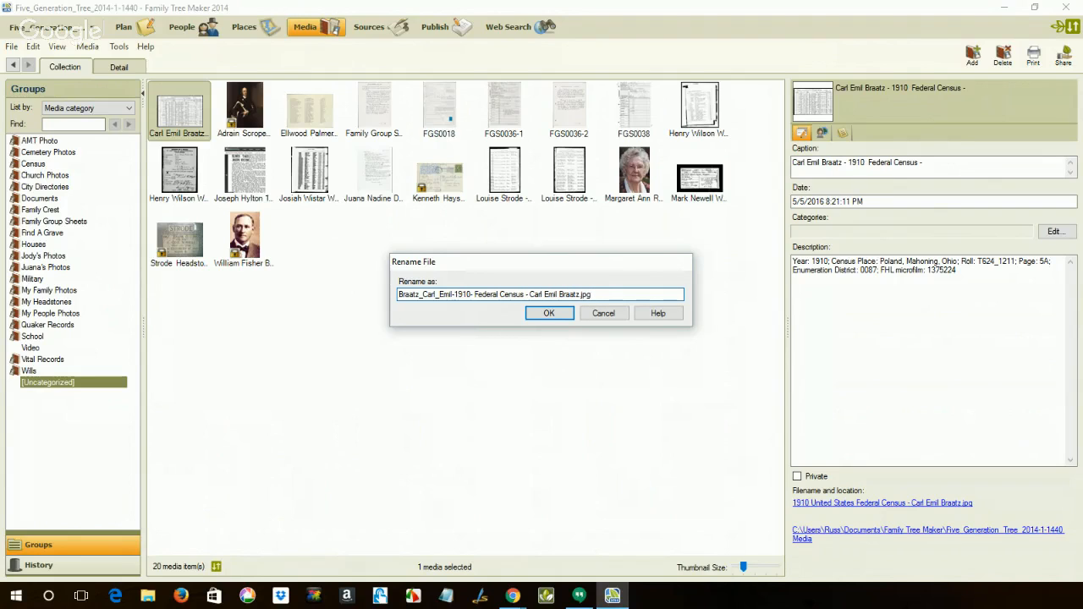
key("Delete")
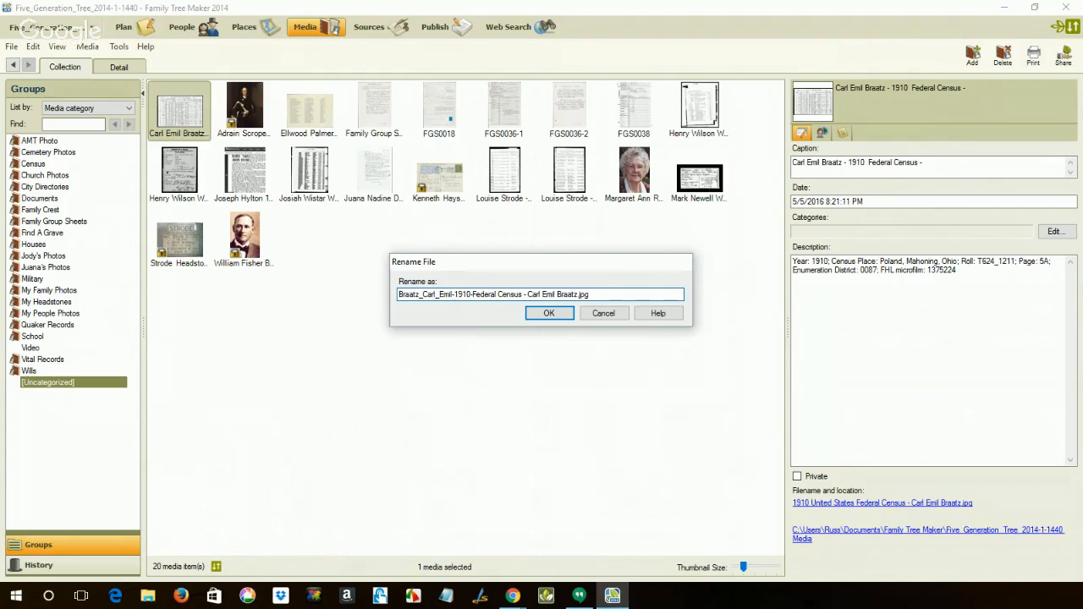
Join "Federal_Census" with an underscore, remove the trailing hyphen and person's name before the .jpg extension, and apply the file rename
left_click(499, 293)
key("Delete")
type("_")
left_click(521, 293)
key("Delete")
key("Delete")
key("Delete")
key("Delete")
key("Delete")
key("Delete")
key("Delete")
key("Delete")
key("Delete")
key("Delete")
key("Delete")
key("Delete")
key("Delete")
key("Delete")
key("Delete")
key("Delete")
key("Delete")
key("Delete")
key("Delete")
left_click(549, 315)
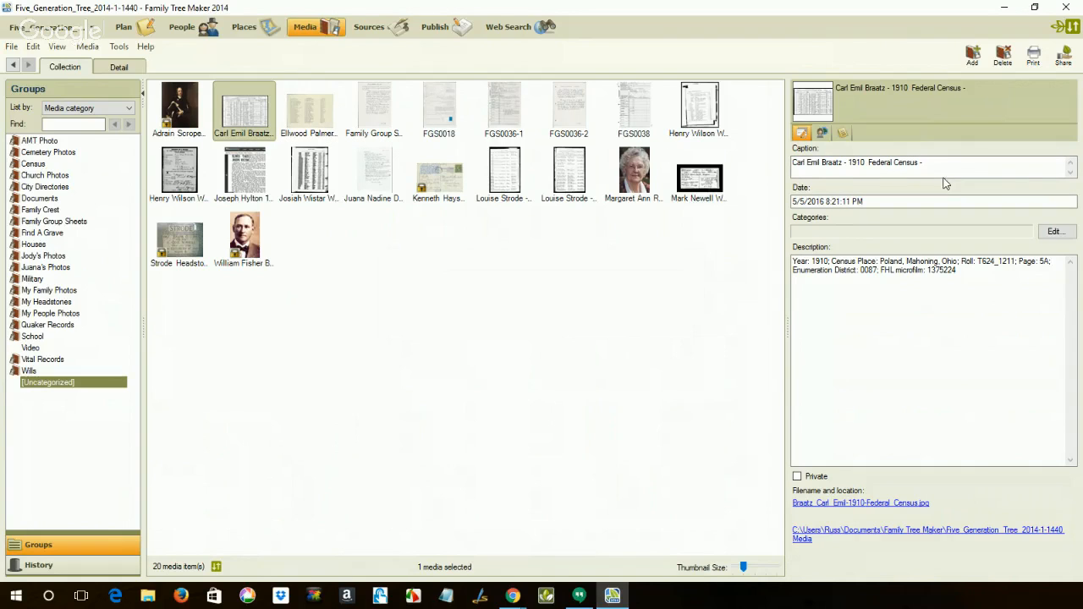
Assign the renamed 1910 census image to the Census category and open that category in the media collection
left_click(1054, 232)
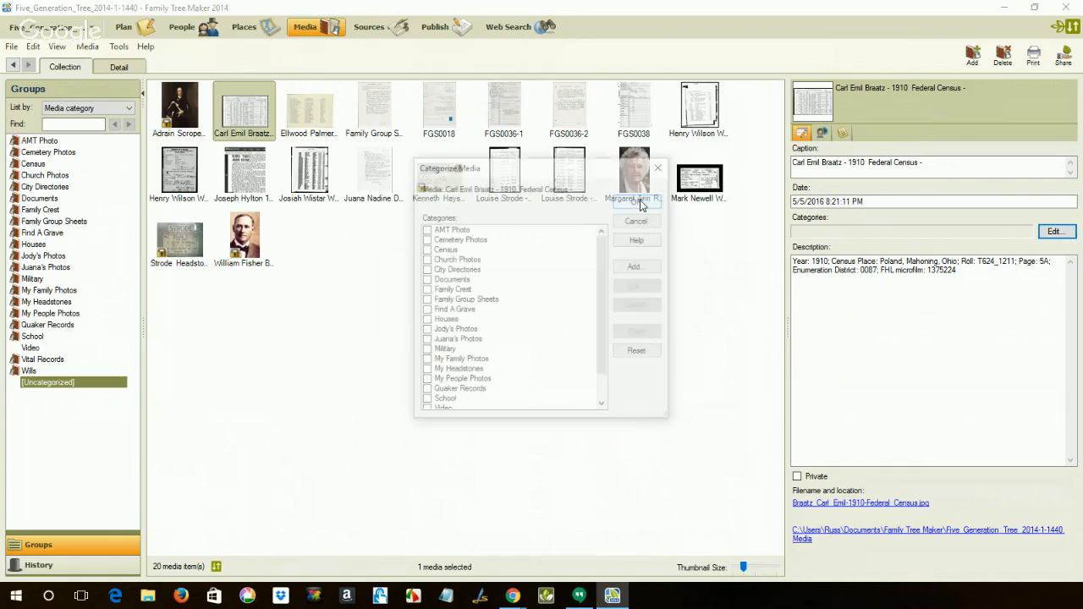
left_click(425, 250)
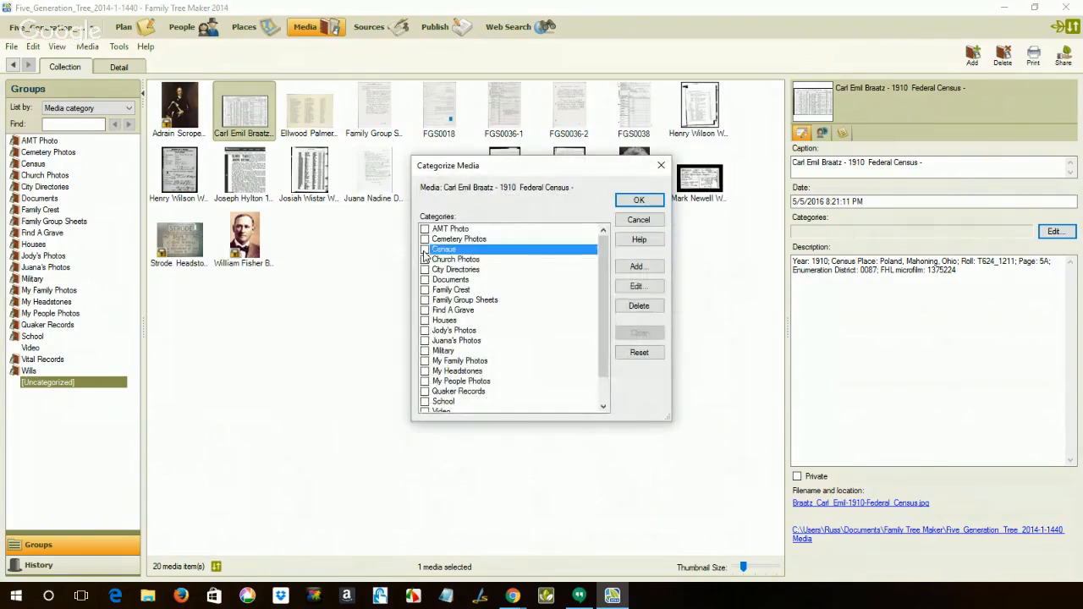
left_click(639, 200)
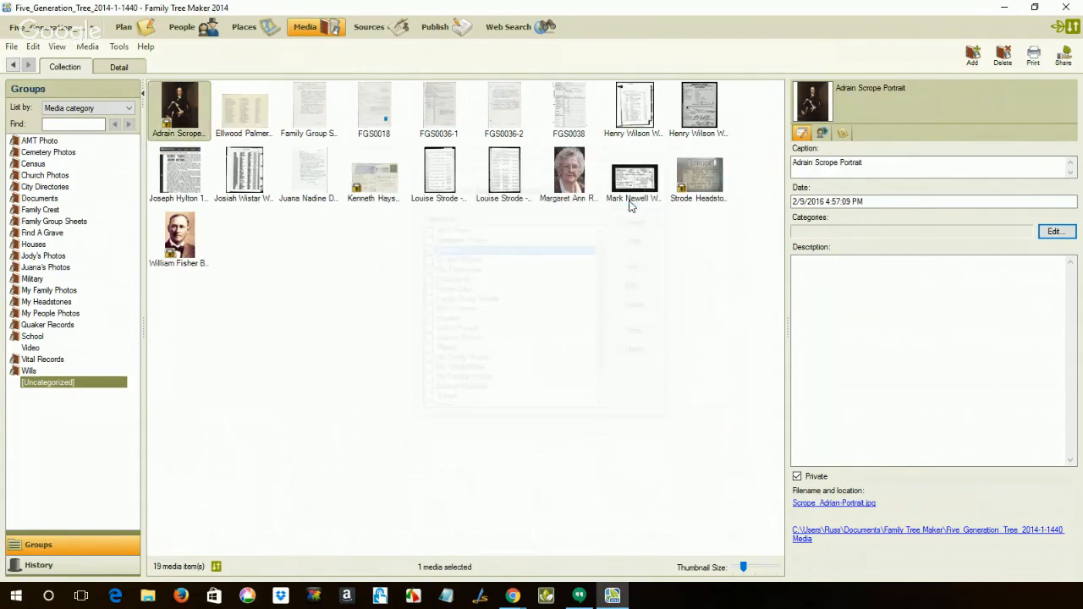
left_click(46, 164)
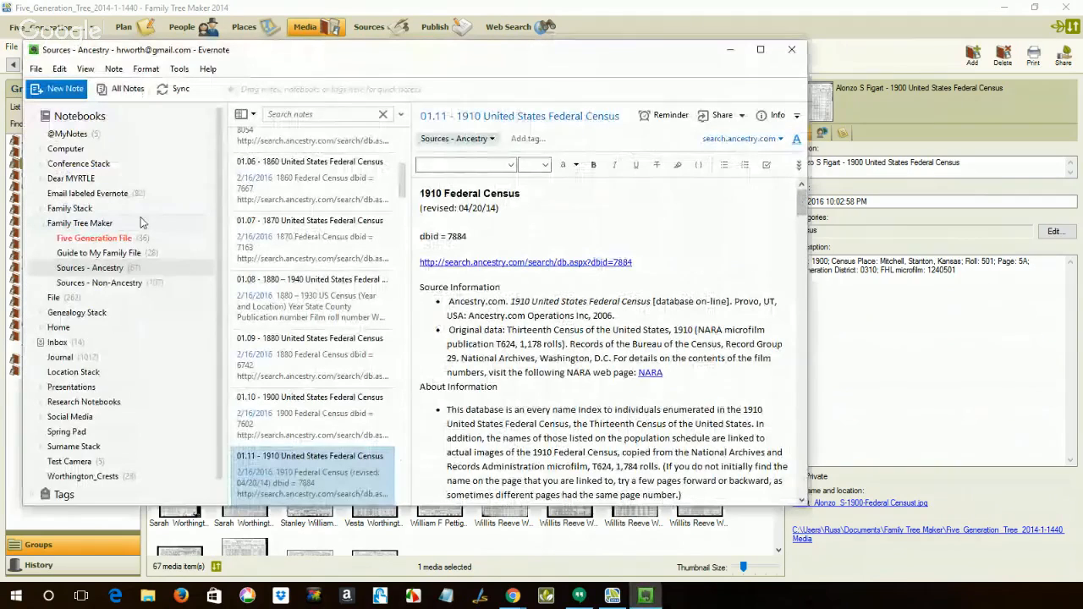
Review the 1910 United States Federal Census note from source information through additional facts, citation guidance, media filename and caption, and put the notes window away
scroll(368, 337, "down", 2)
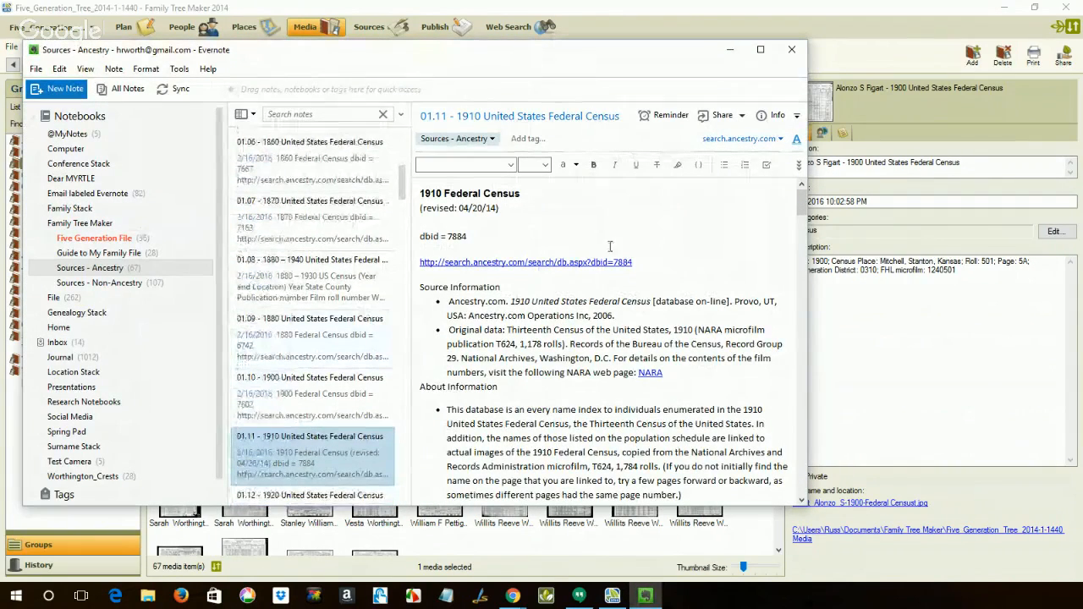
scroll(609, 246, "down", 10)
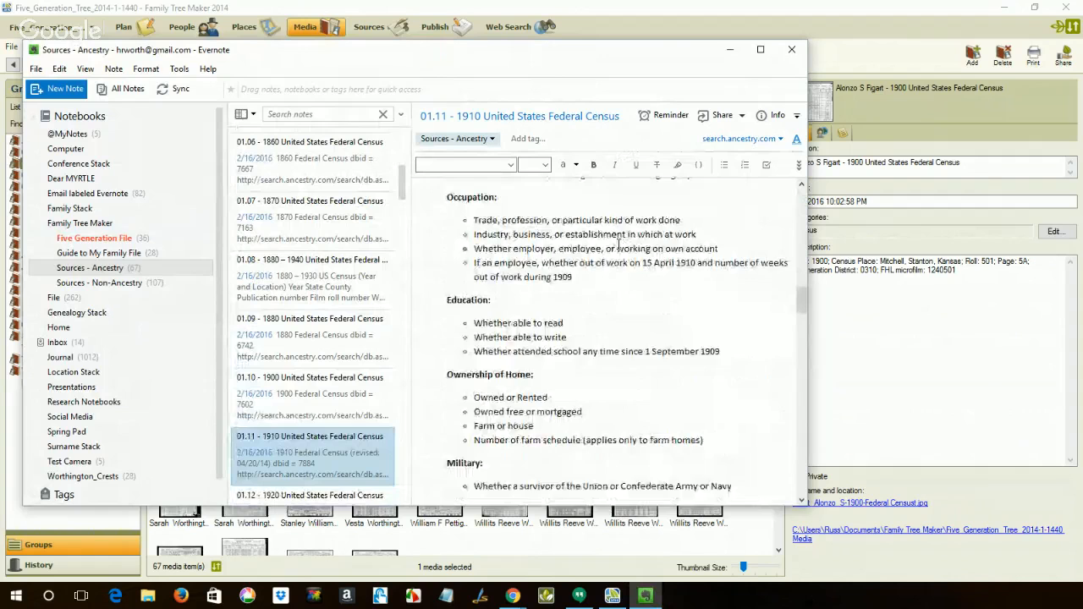
scroll(618, 244, "down", 15)
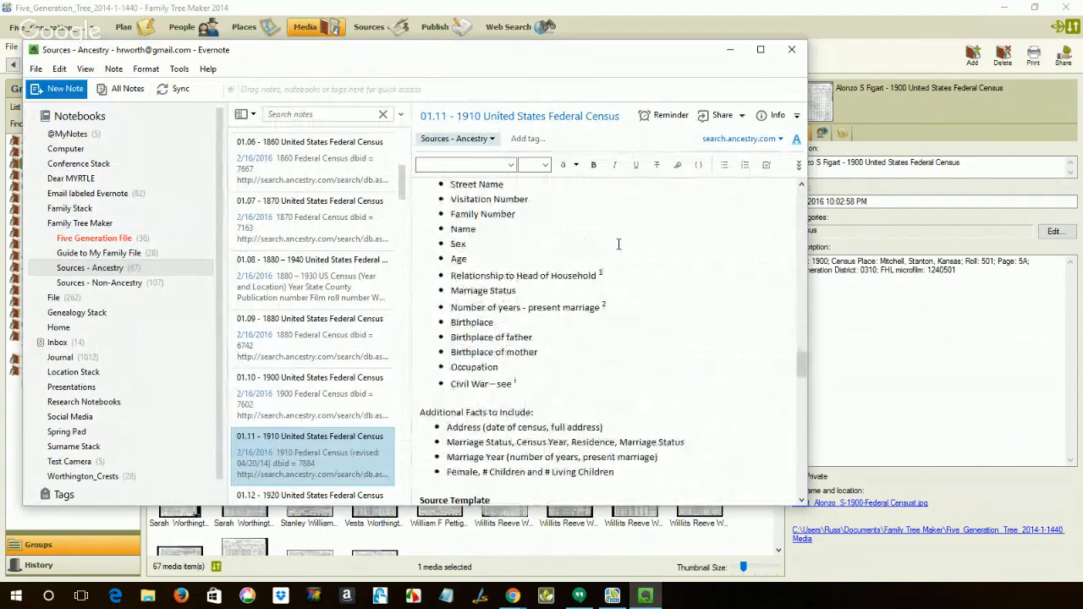
scroll(653, 245, "down", 3)
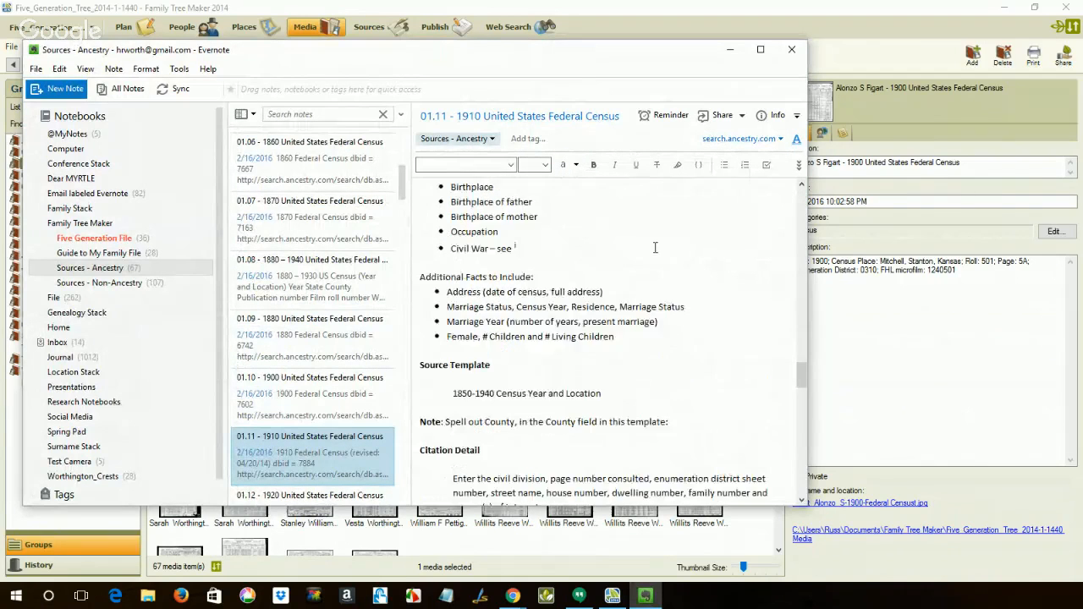
scroll(655, 247, "down", 3)
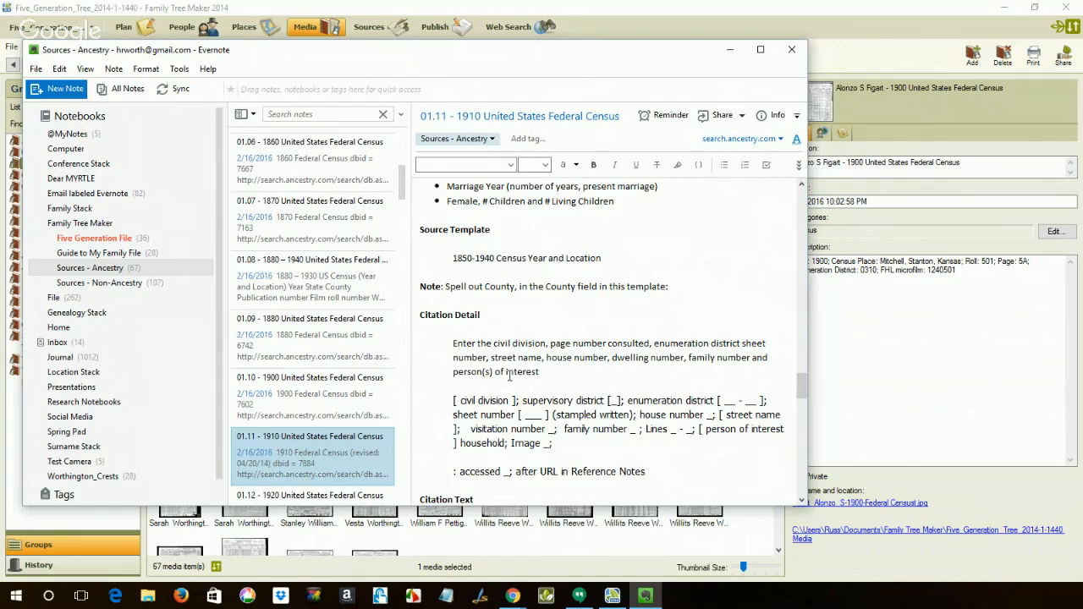
scroll(508, 377, "down", 3)
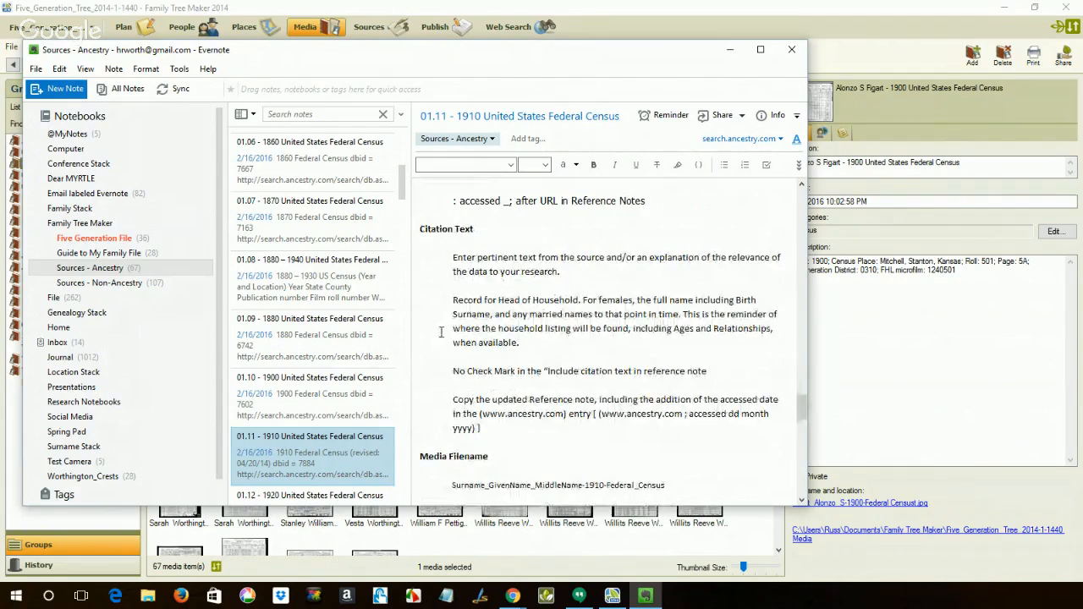
scroll(440, 332, "down", 5)
scroll(467, 305, "up", 3)
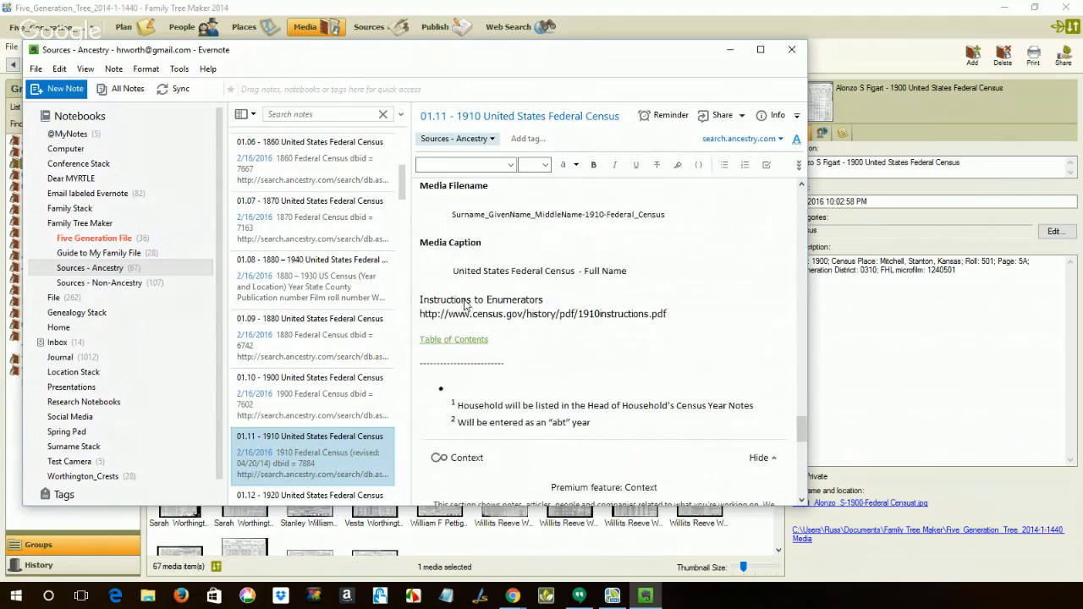
scroll(504, 340, "down", 2)
scroll(698, 320, "up", 2)
scroll(698, 320, "up", 15)
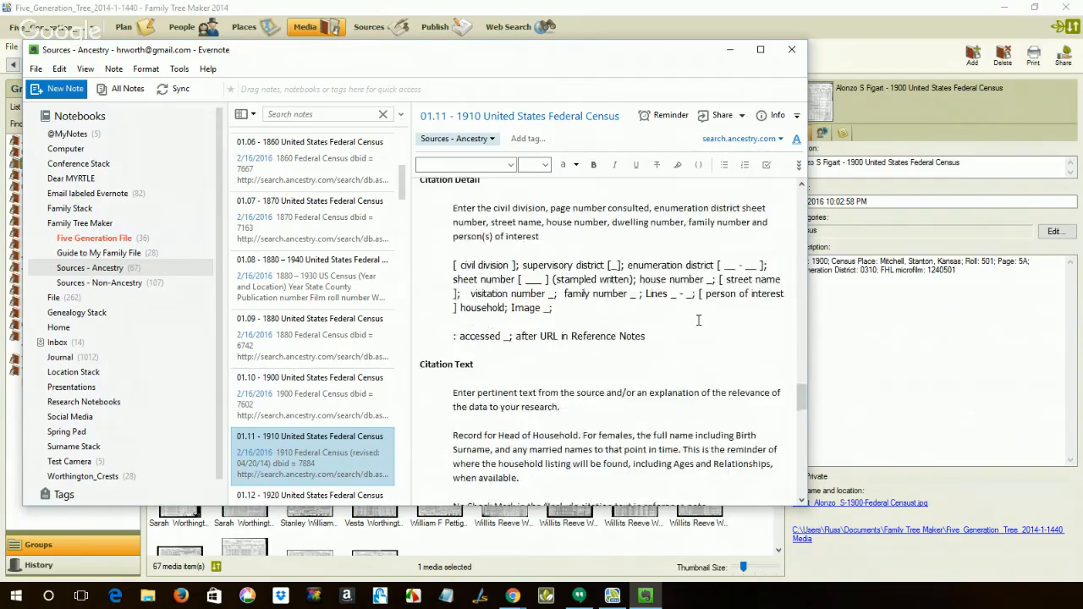
scroll(698, 320, "up", 10)
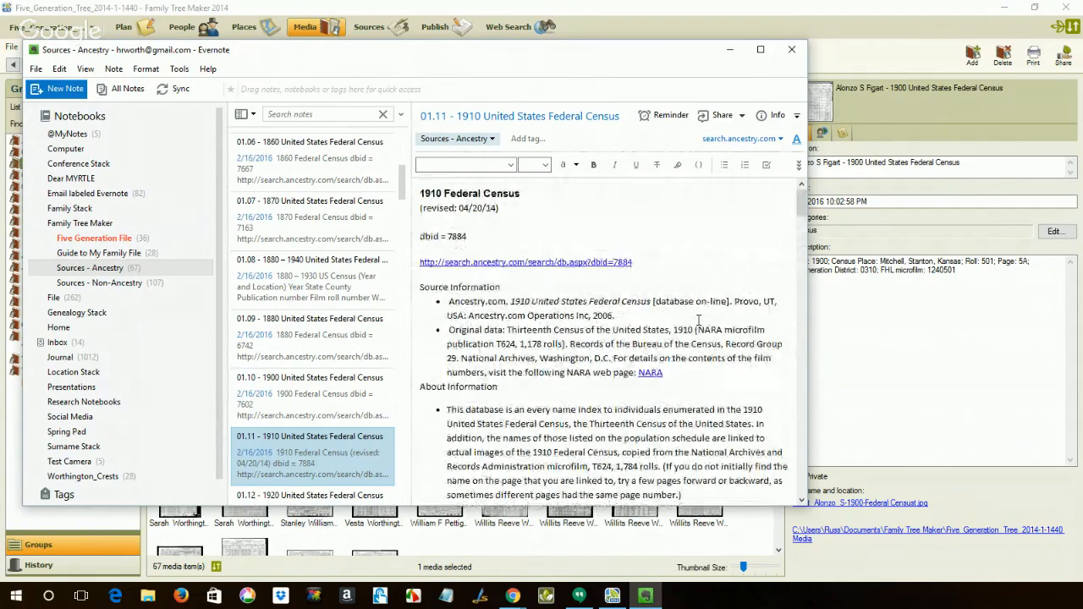
left_click(730, 53)
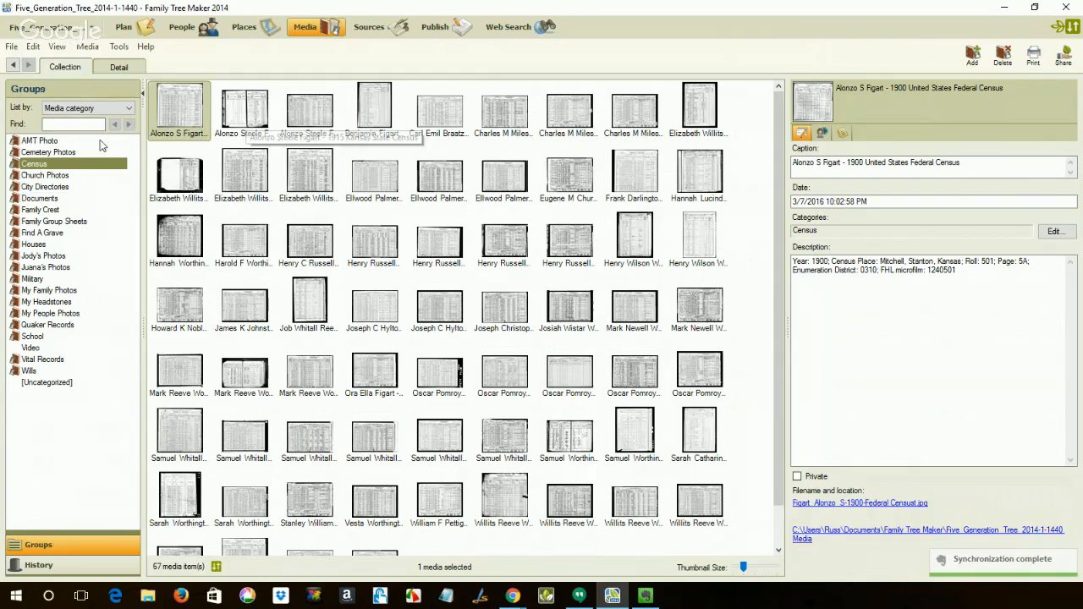
Return to the mother's person record, view her tasks, and bring up a blank new-task form without saving it
left_click(184, 29)
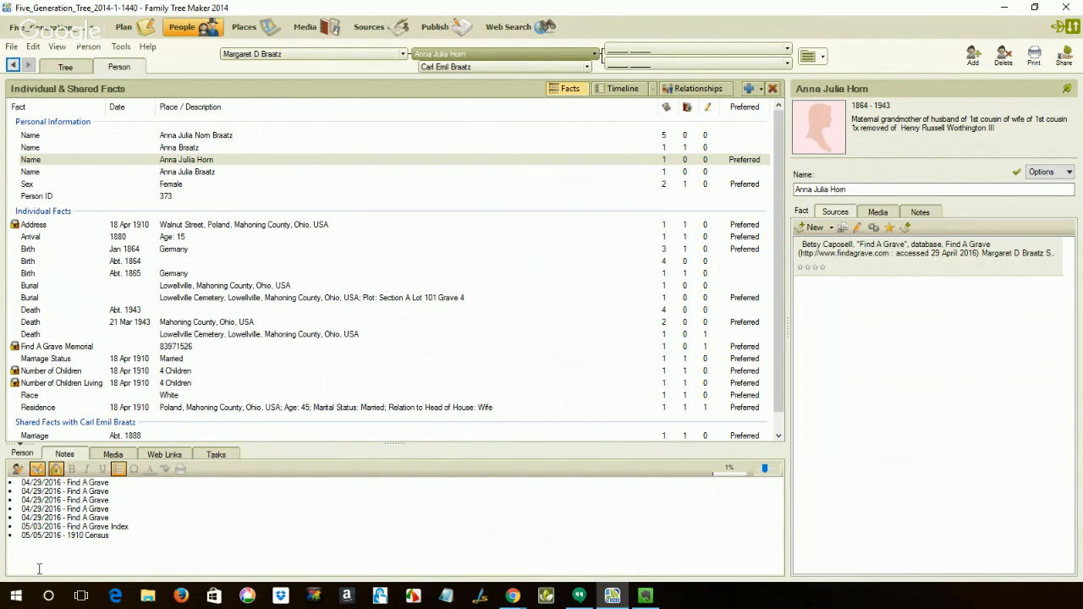
left_click(221, 457)
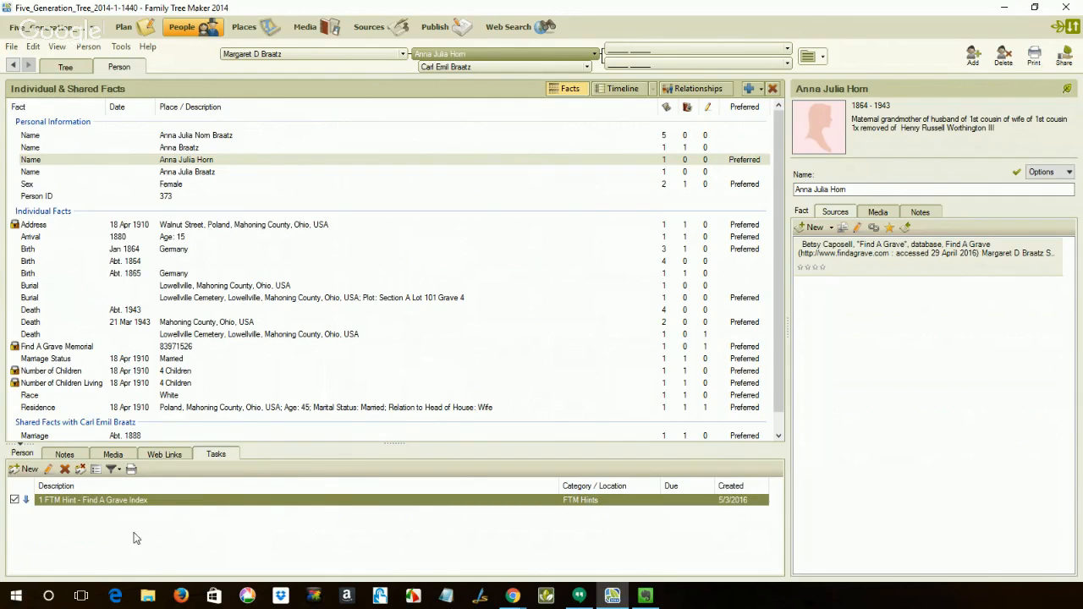
left_click(25, 468)
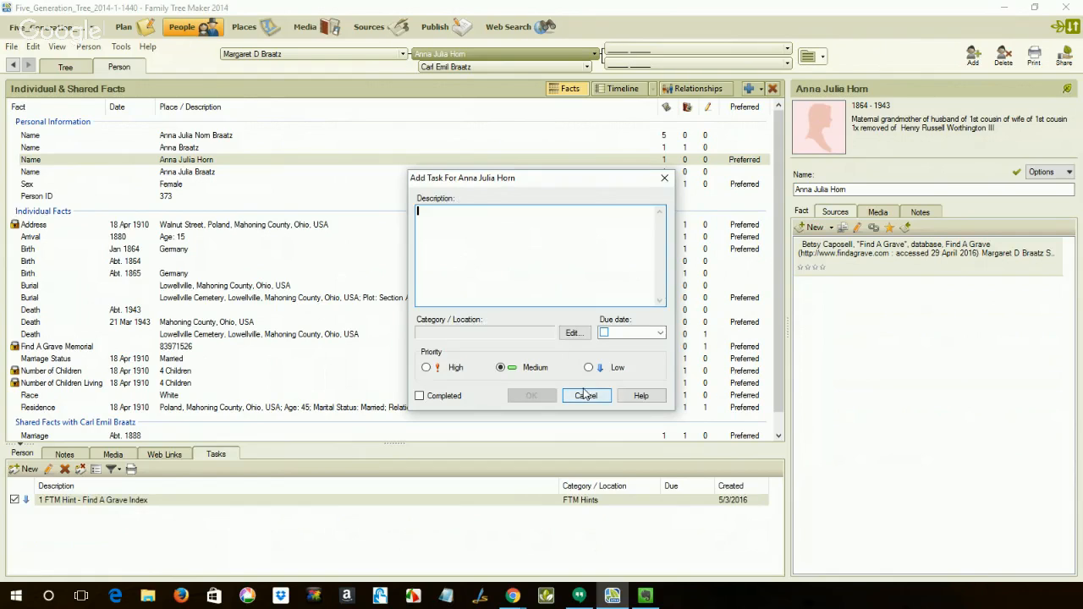
left_click(585, 395)
Check the tasks on the son's record, and go through the father's record to the third-listed child's person notes
left_click(406, 56)
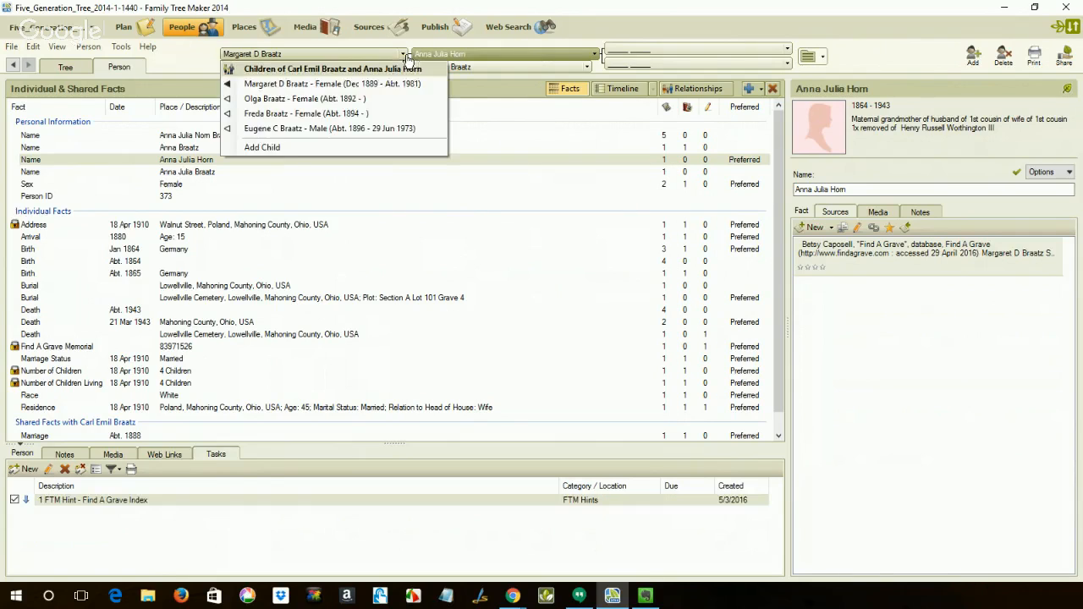
left_click(357, 128)
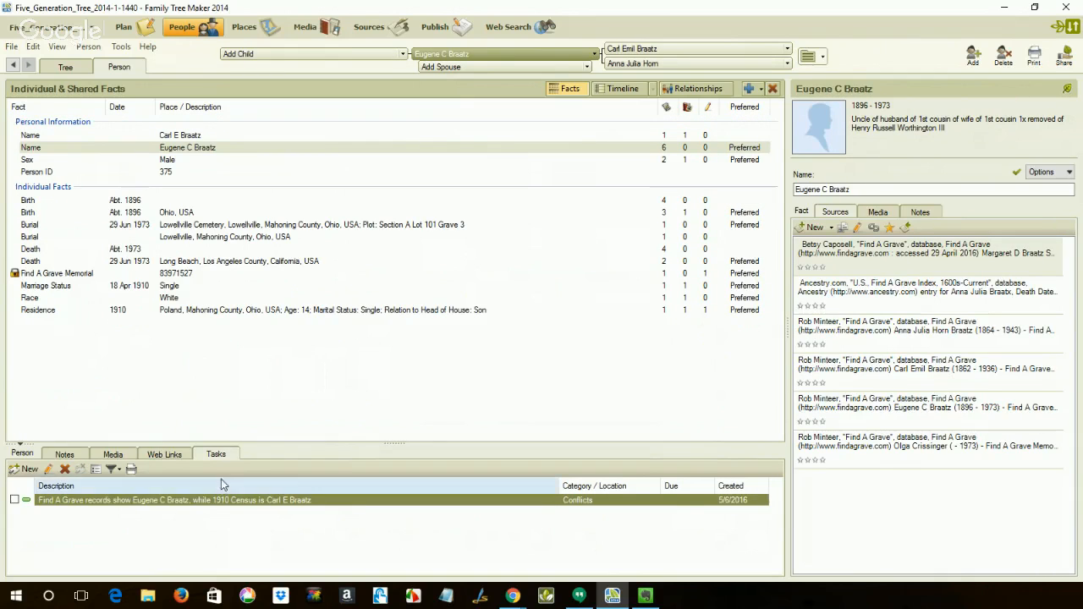
left_click(648, 49)
left_click(402, 53)
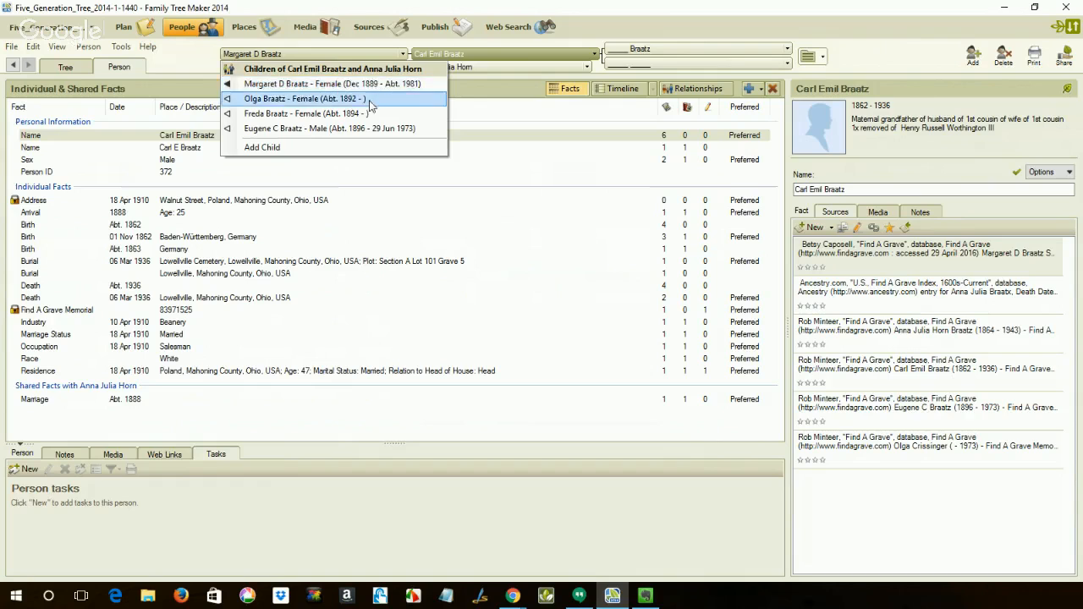
left_click(367, 114)
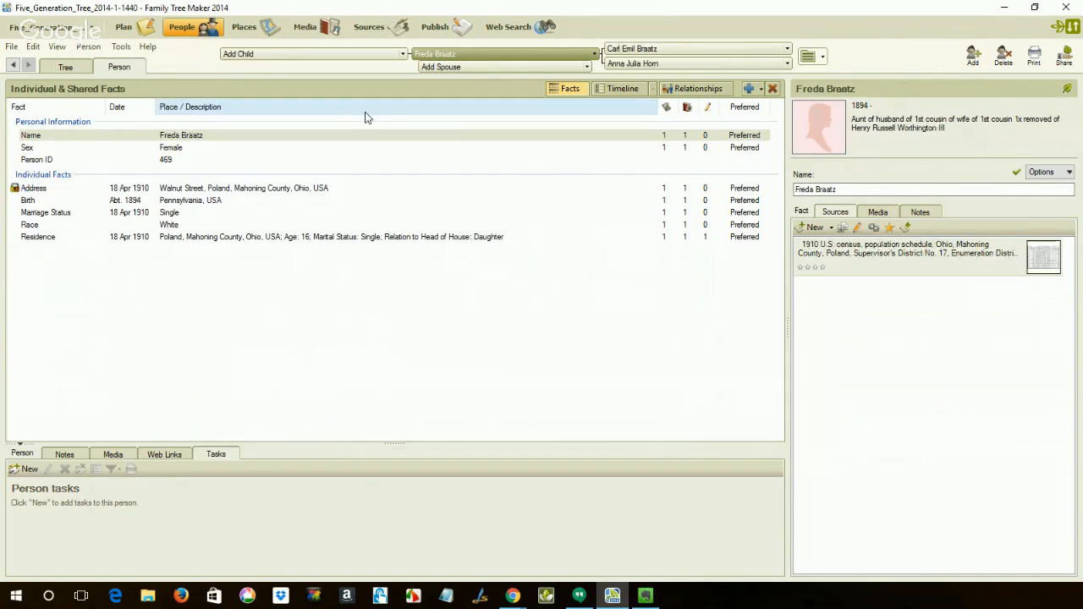
left_click(69, 455)
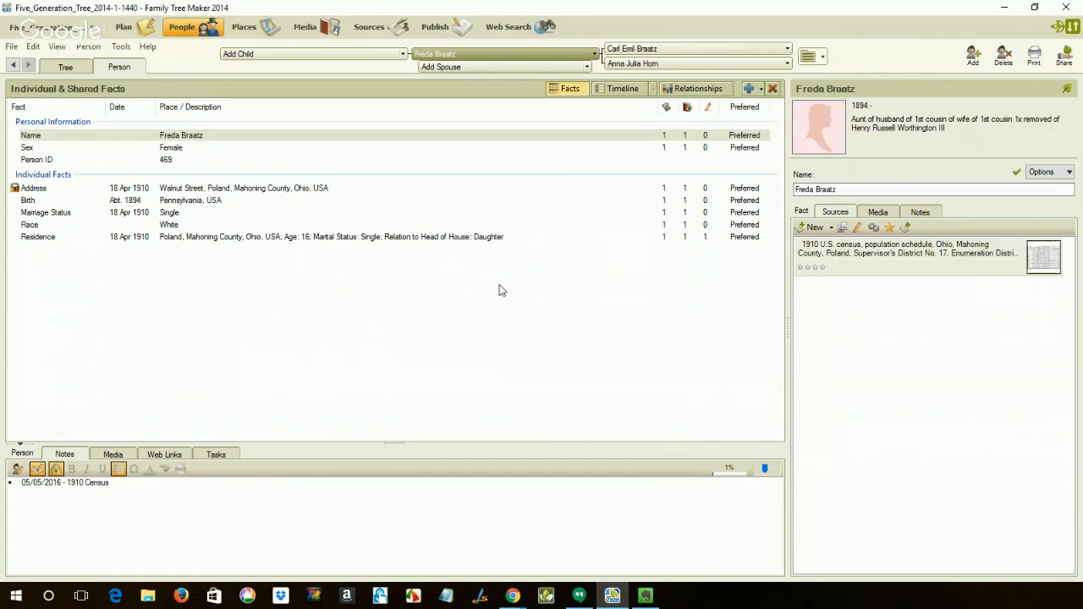